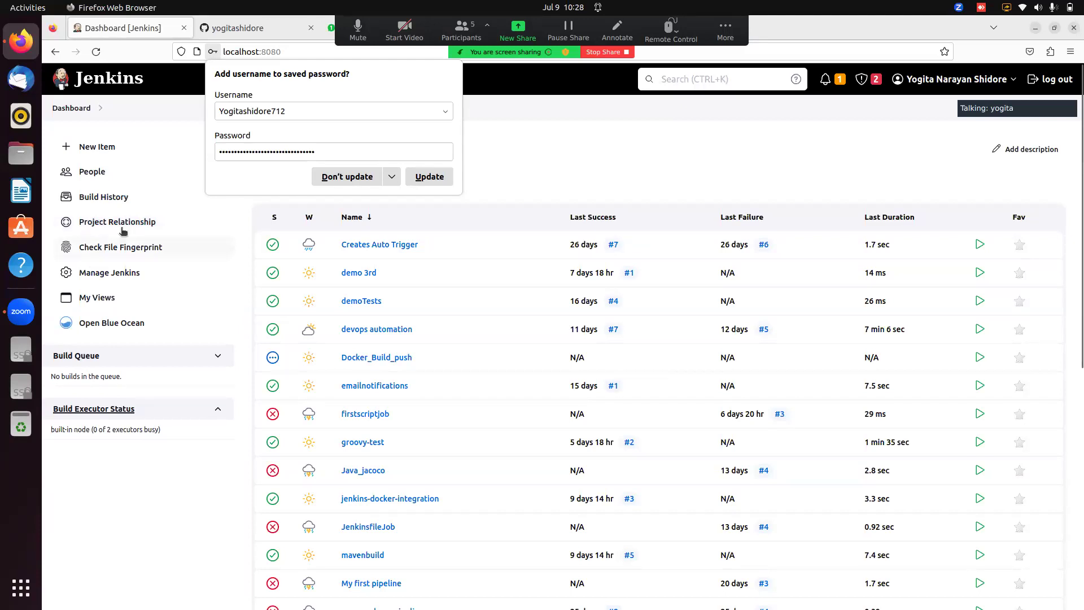
Step: Open the global system configuration from Manage Jenkins and examine the Jenkins Location settings
left_click(114, 277)
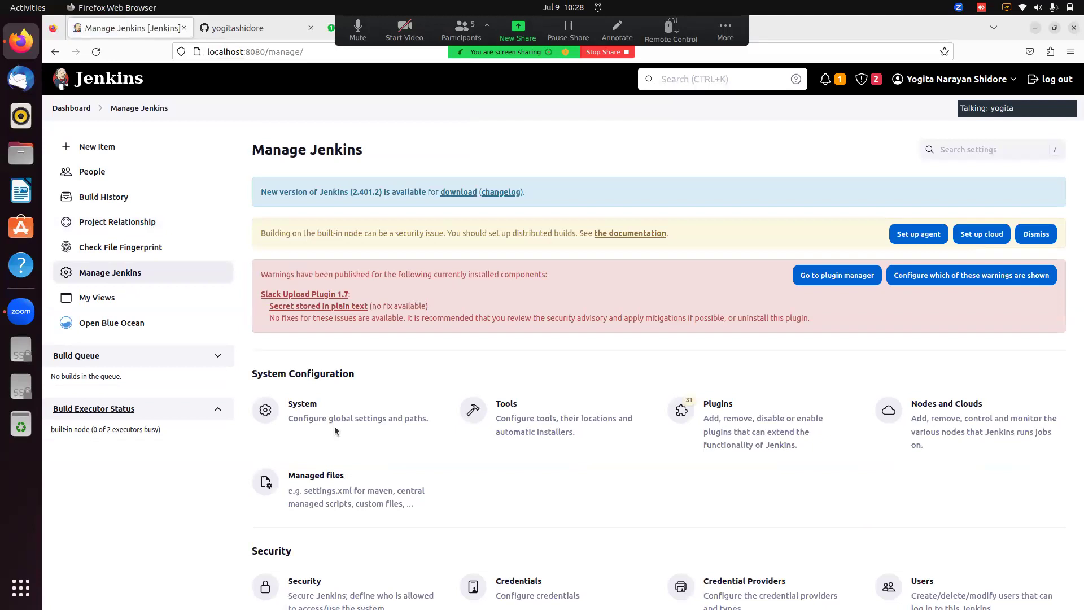
left_click(368, 408)
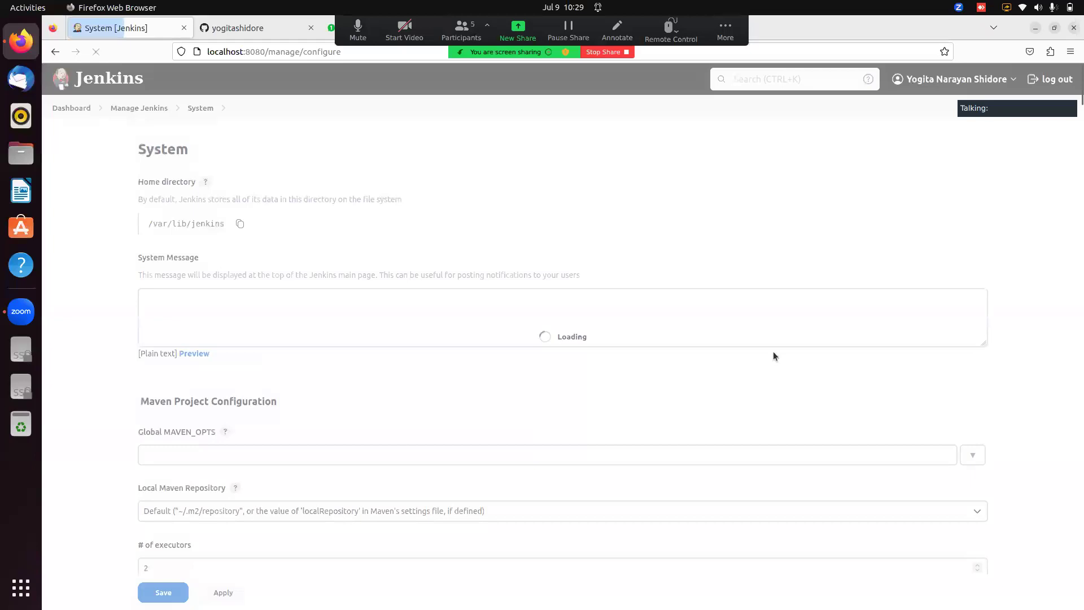
left_click_drag(1080, 102, 1080, 138)
left_click(266, 203)
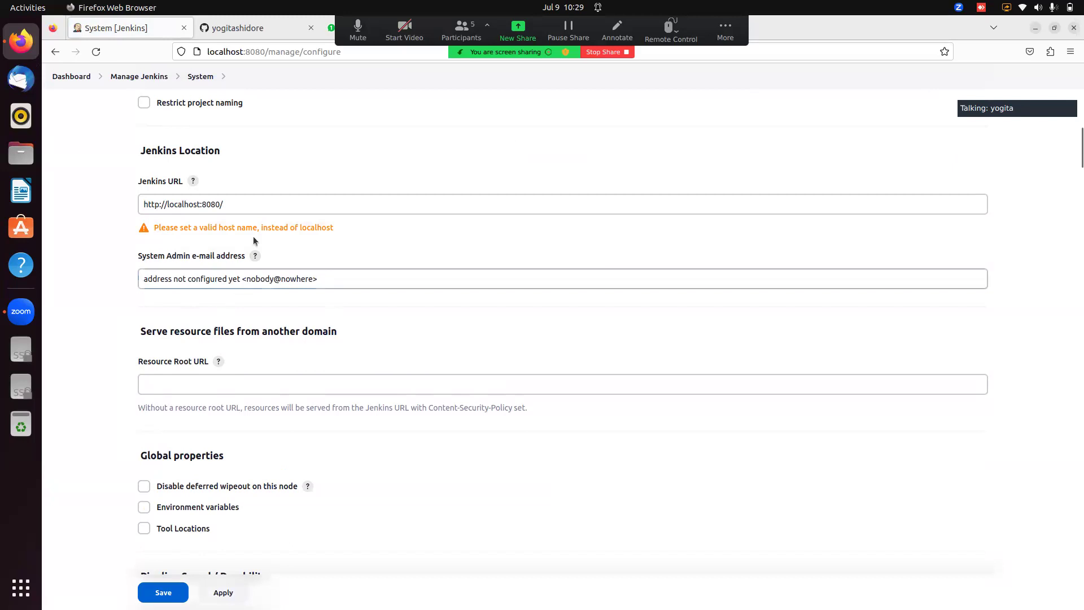
Step: Go back to Manage Jenkins and view the available plugins in the plugin manager
left_click(150, 79)
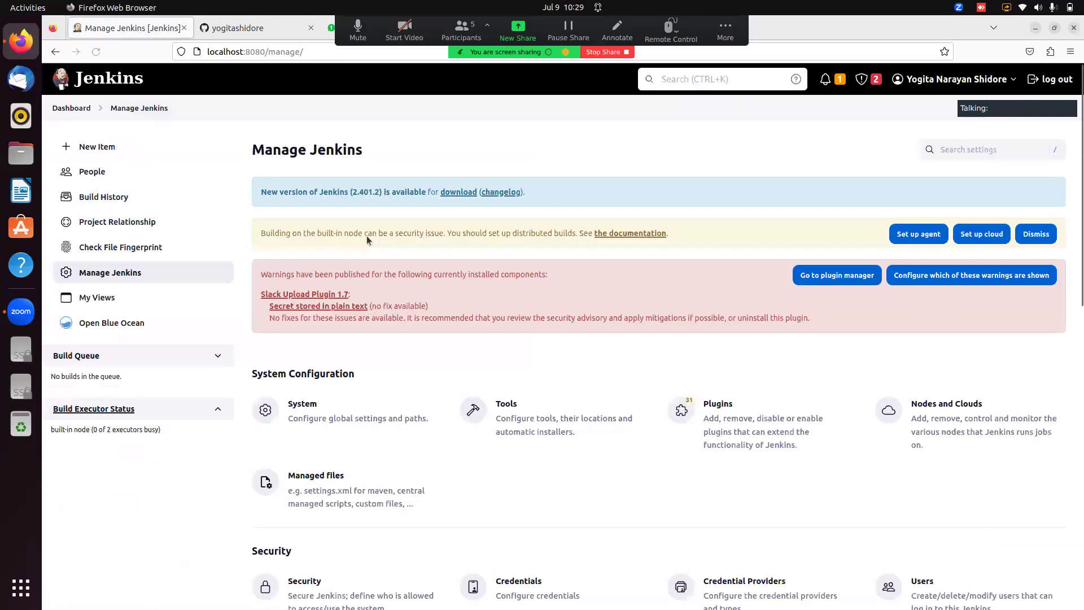
left_click(696, 419)
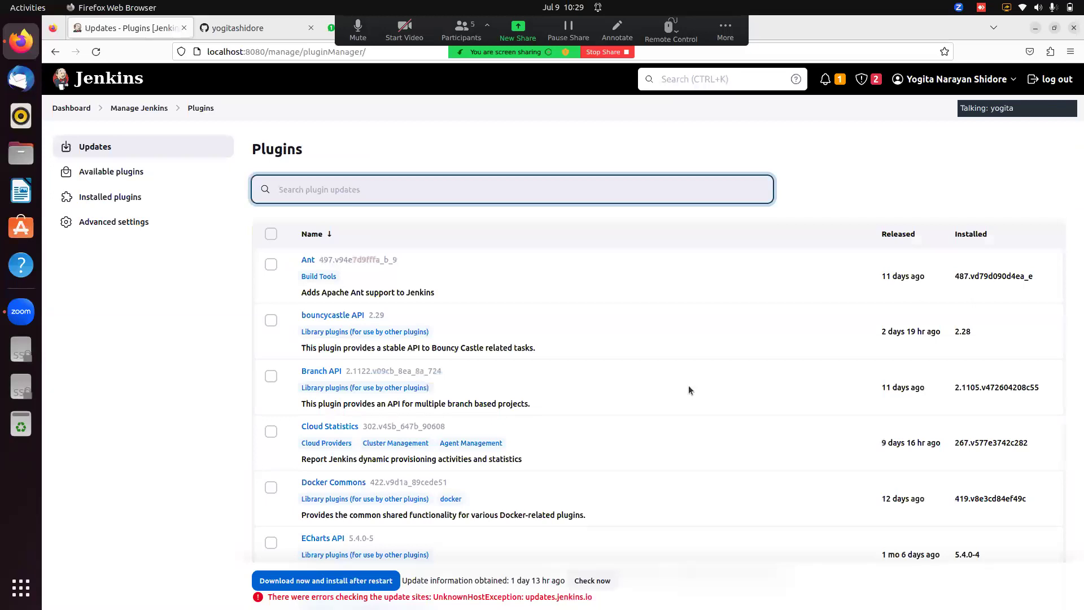
left_click(113, 170)
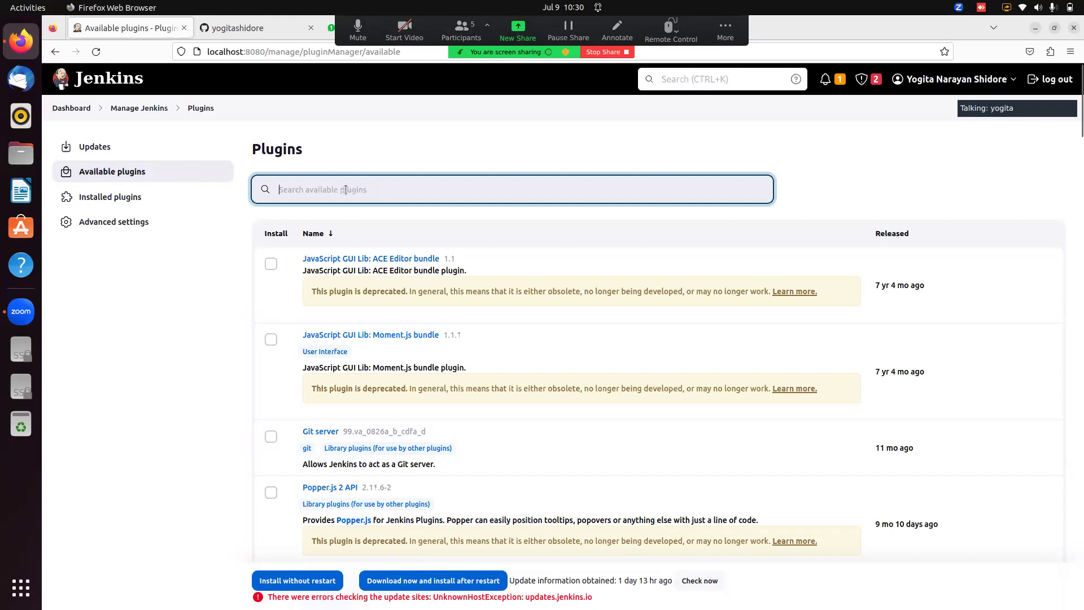
Step: Search the installed plugins for "maven" and clear the search
left_click(140, 198)
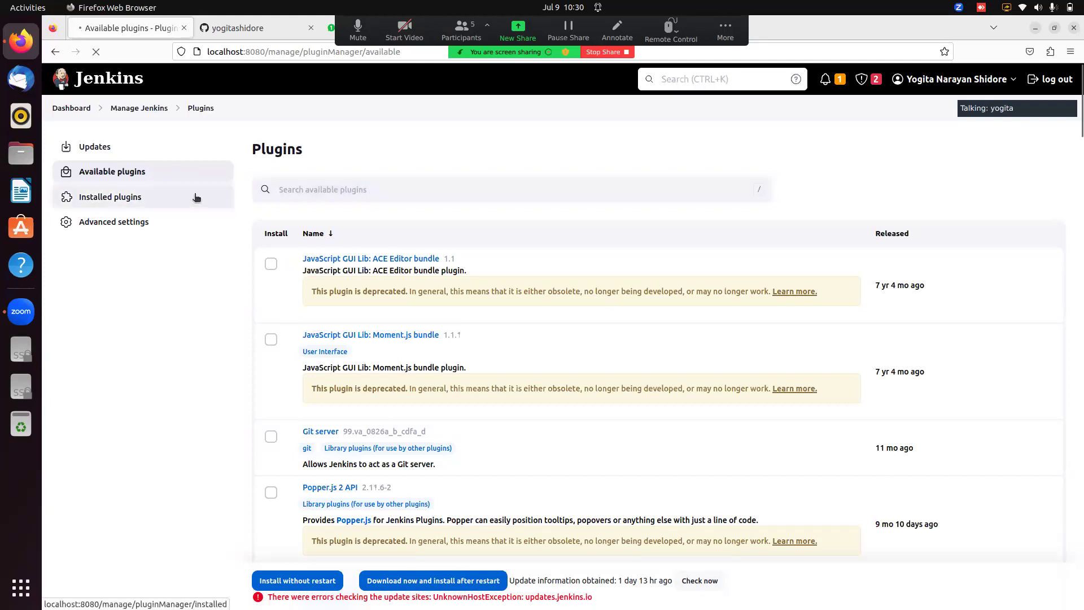
left_click(309, 189)
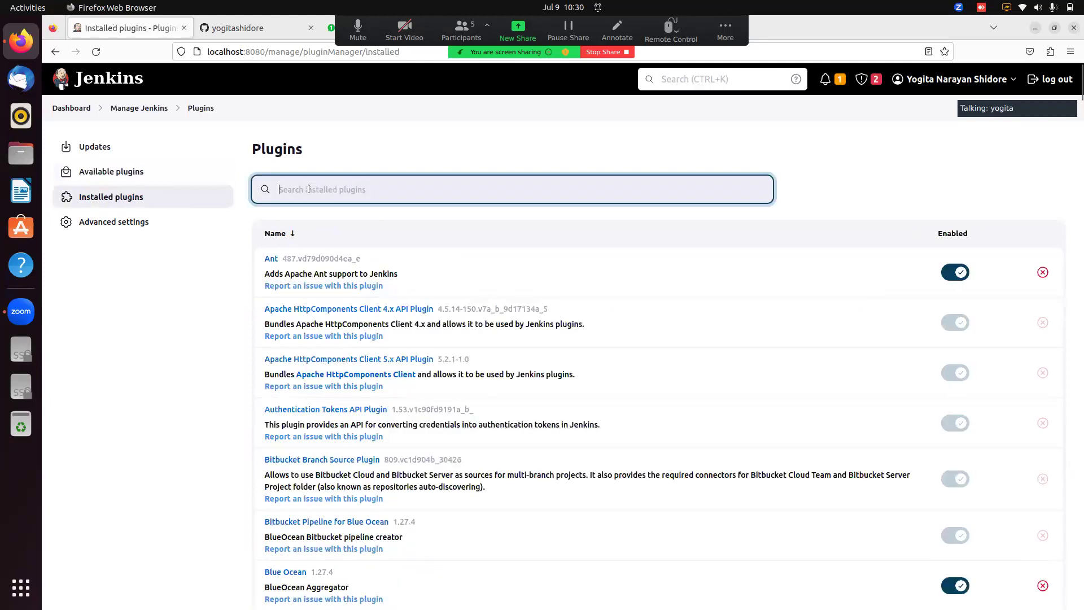
type("maven")
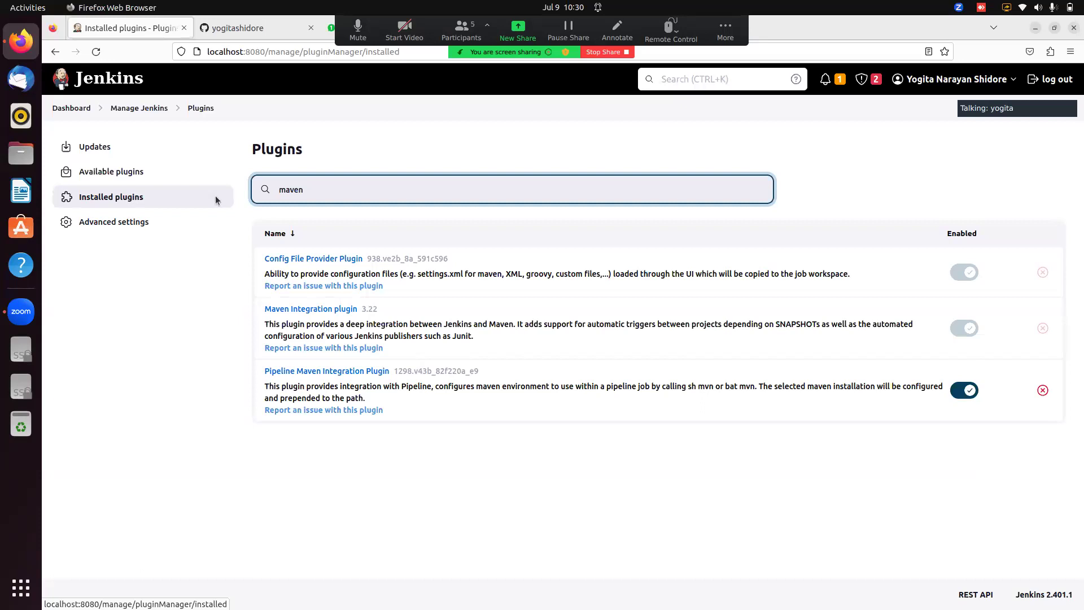
key("BackSpace")
key("BackSpace")
key("BackSpace")
key("BackSpace")
key("BackSpace")
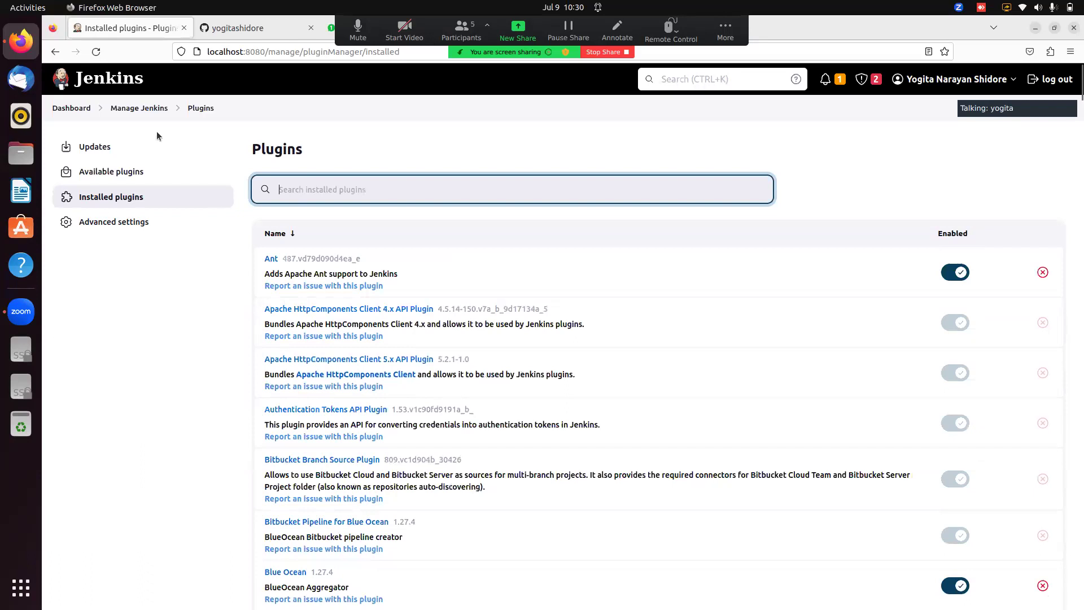
Step: Return to Manage Jenkins and open the Script Console under Tools and Actions
left_click(132, 113)
left_click_drag(1079, 157, 1056, 391)
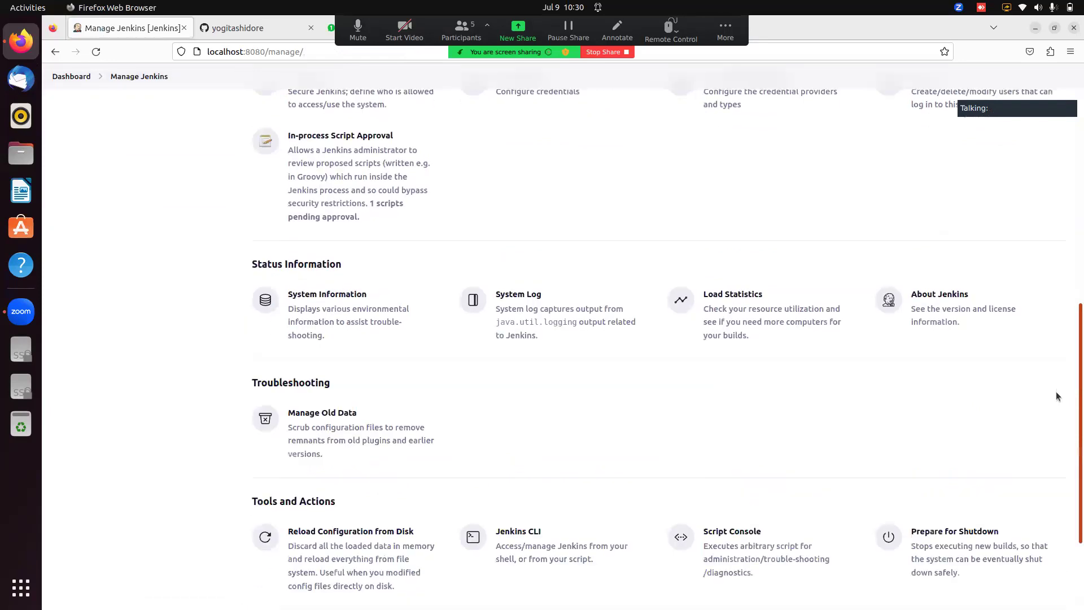
left_click(731, 557)
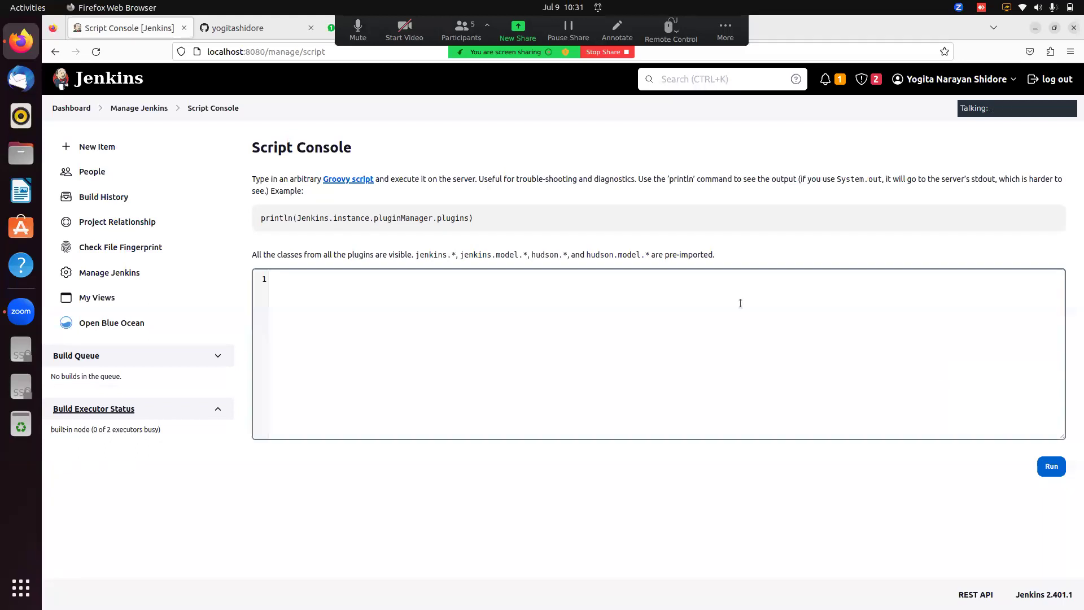
Step: From the dashboard, open the Creates Auto Trigger job's configuration and examine its Git source code settings
left_click(75, 110)
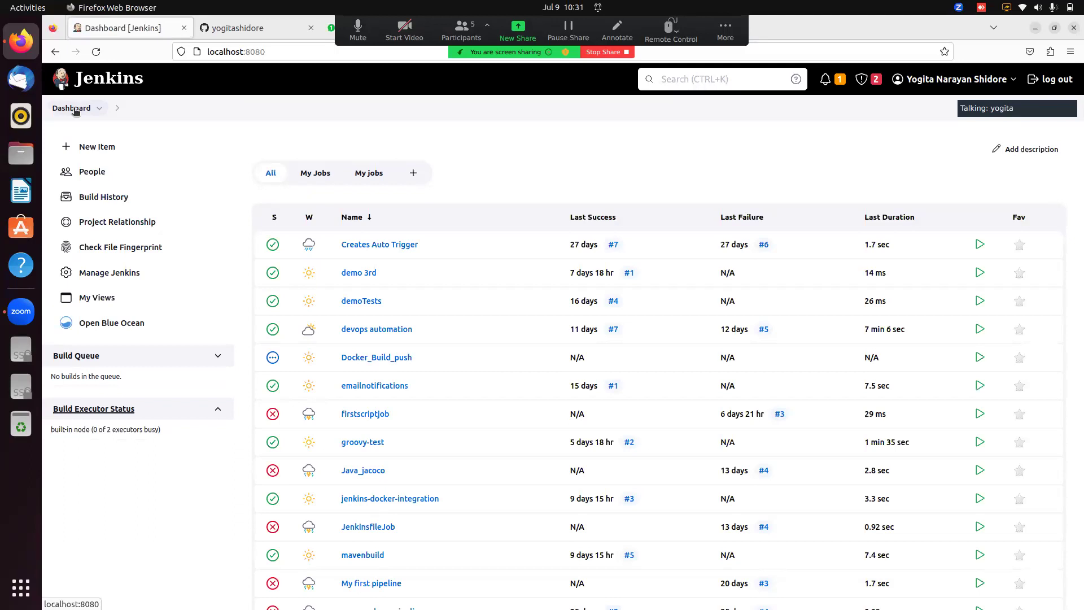
left_click(381, 244)
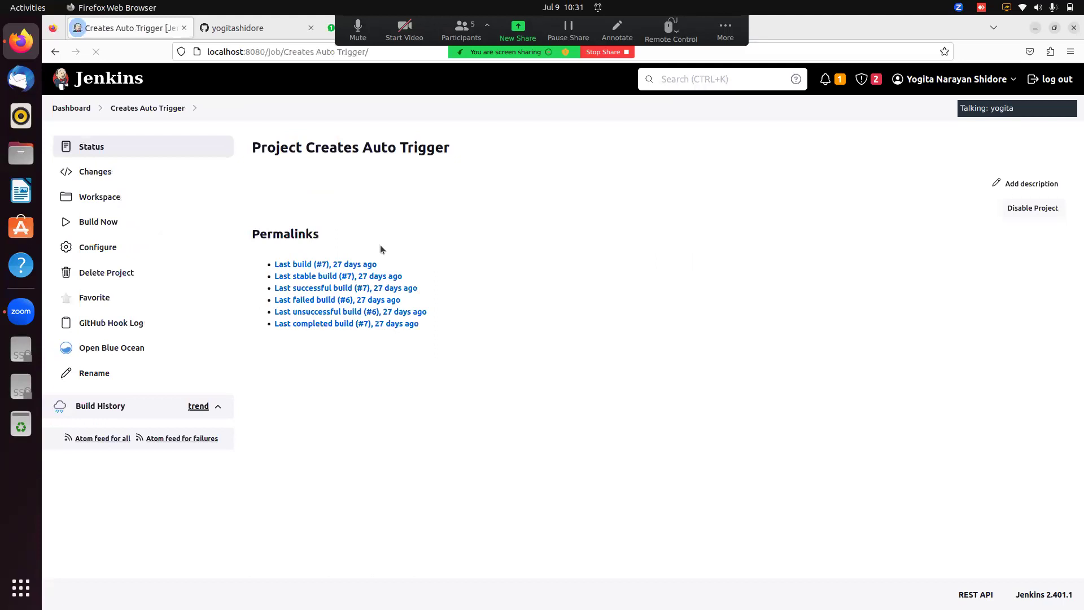
left_click(94, 248)
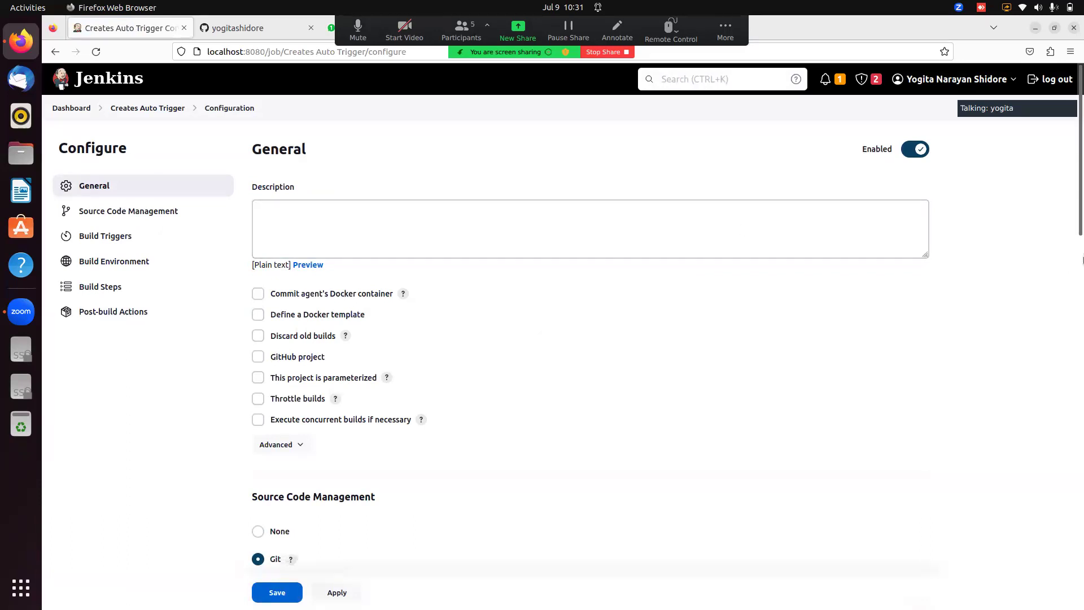
scroll(1068, 271, "down", 5)
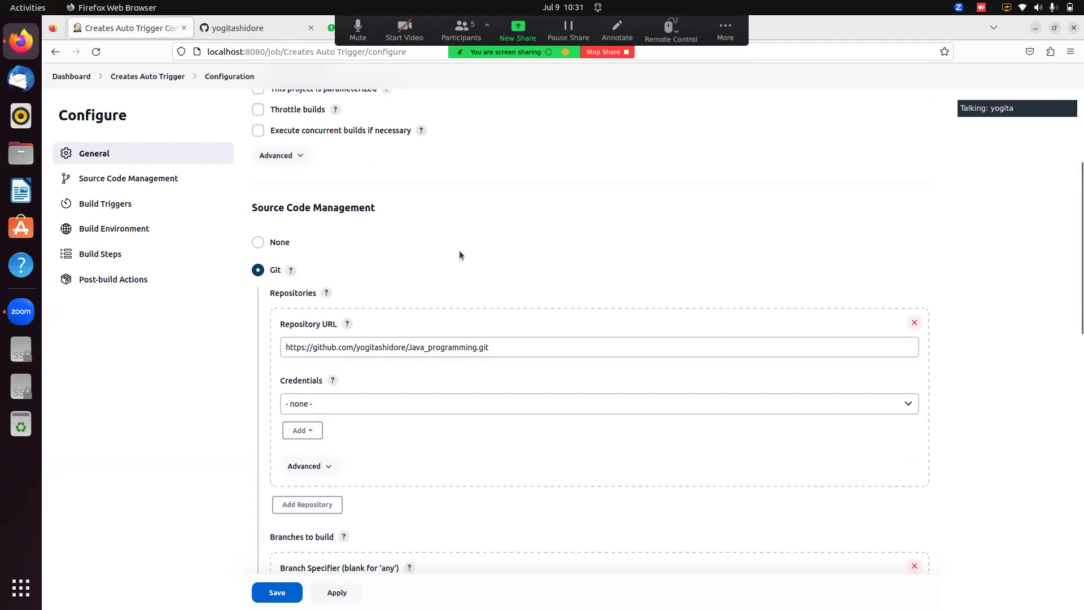
Step: Switch to GitHub, open the Java_programming repository and show its HTTPS clone URL
left_click(281, 34)
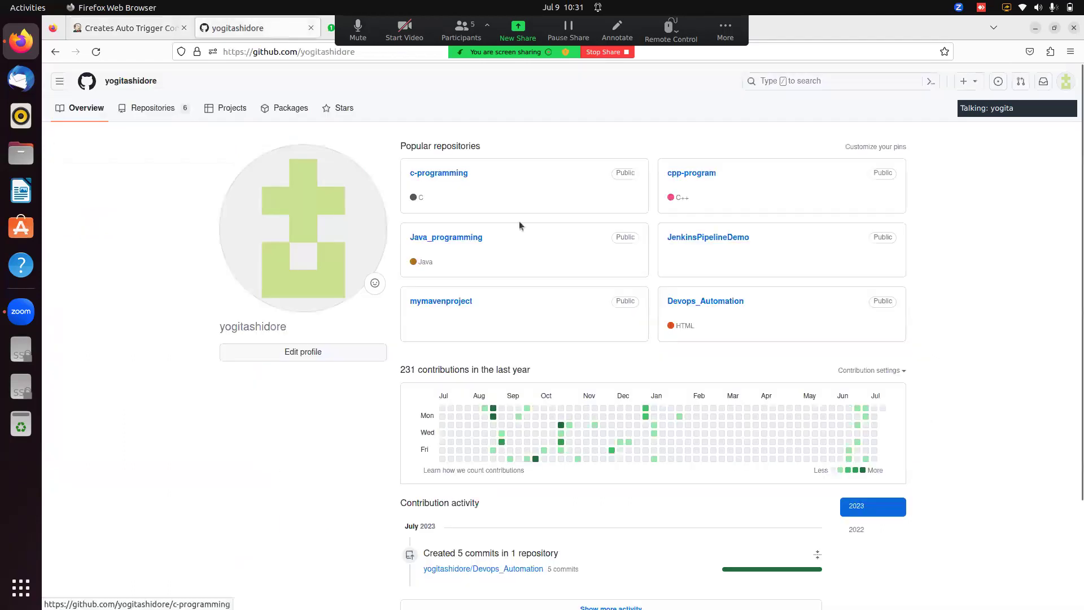
left_click(436, 236)
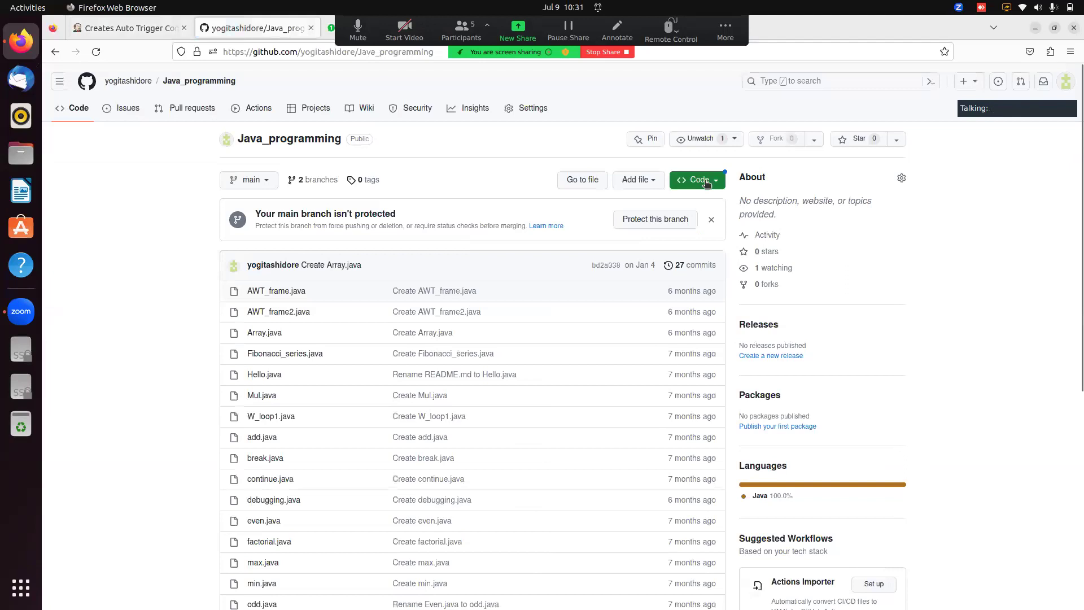
left_click(700, 180)
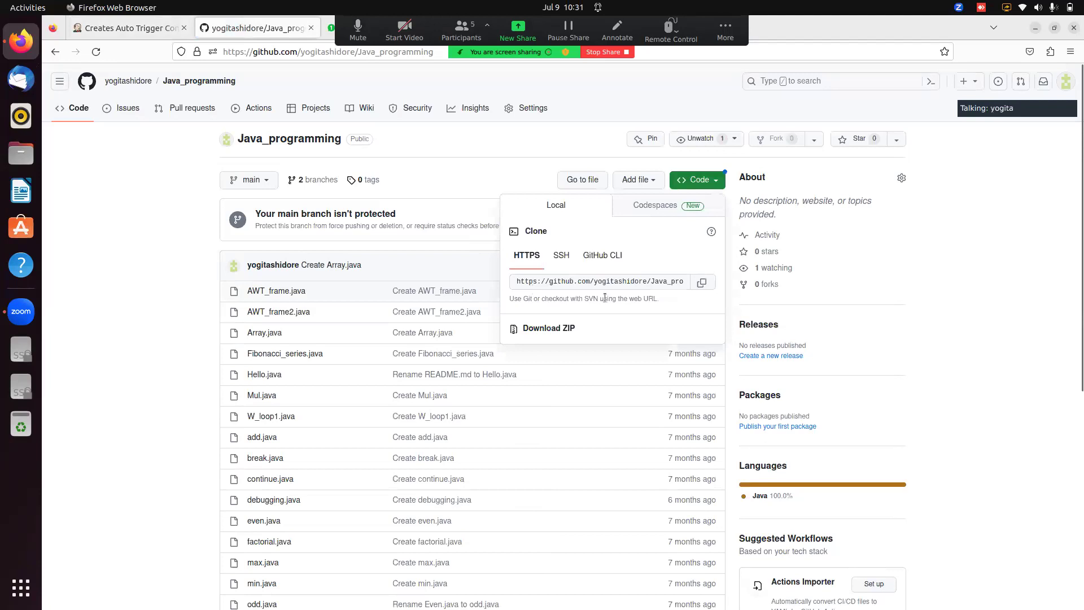
Step: Back in Jenkins, view the add-credentials form for the job's Git repository and close it without adding any
left_click(125, 27)
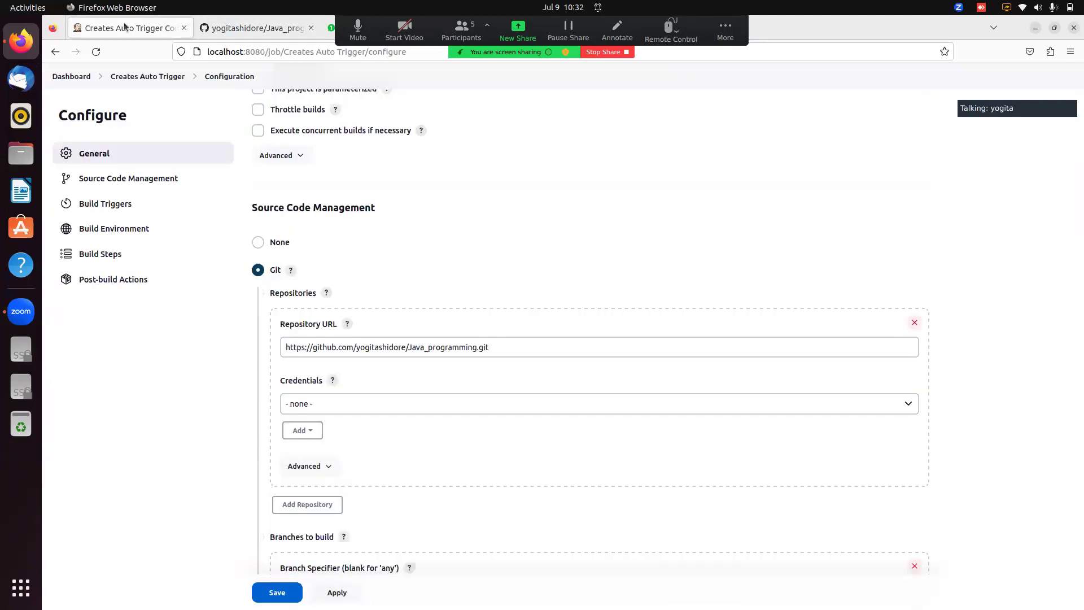
left_click(301, 430)
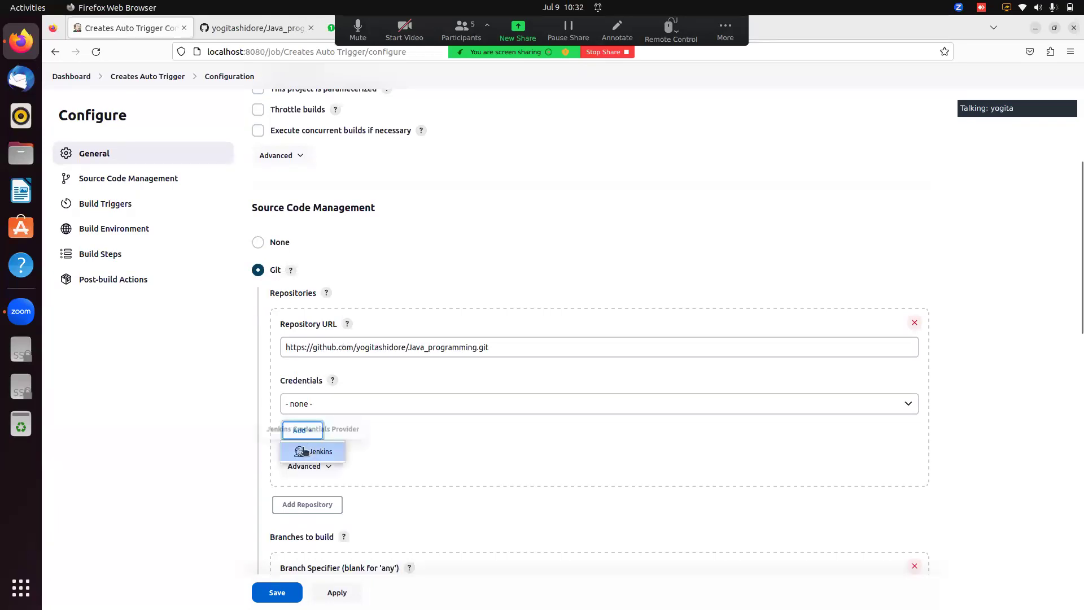
left_click(304, 451)
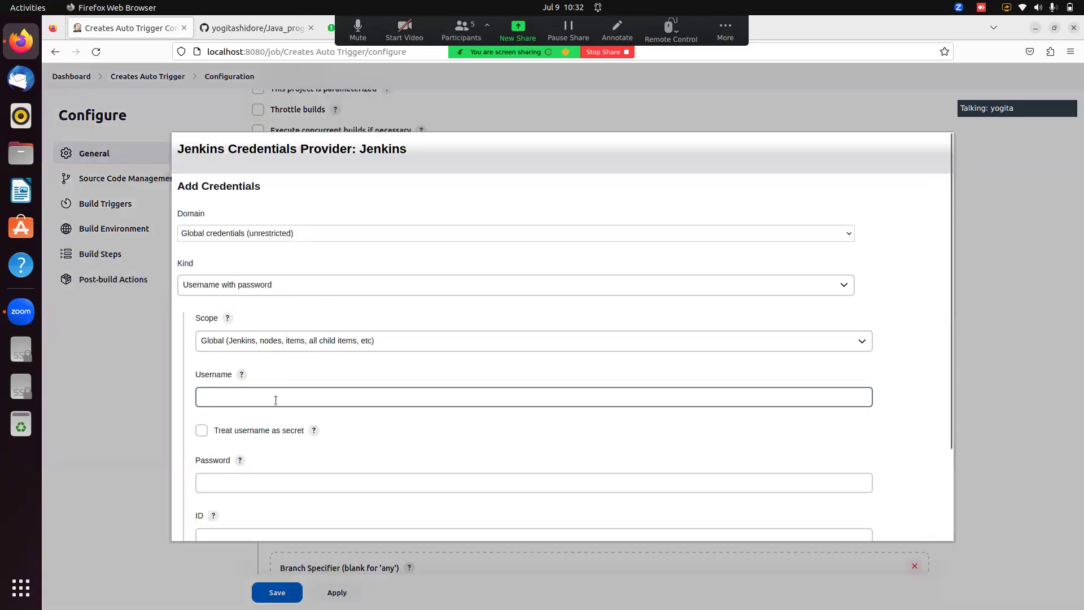
scroll(948, 422, "down", 3)
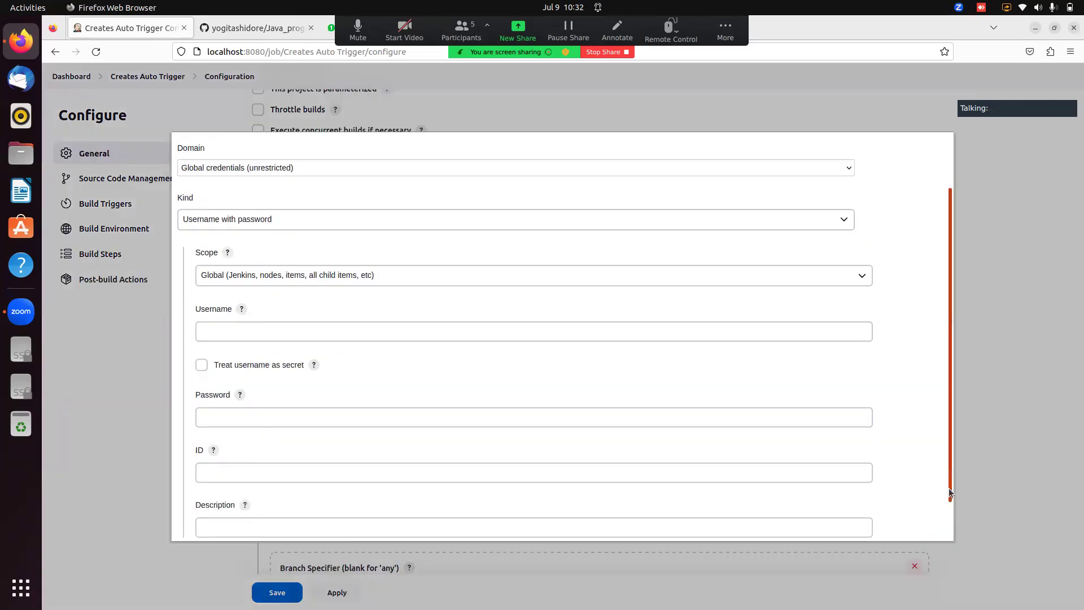
left_click(237, 530)
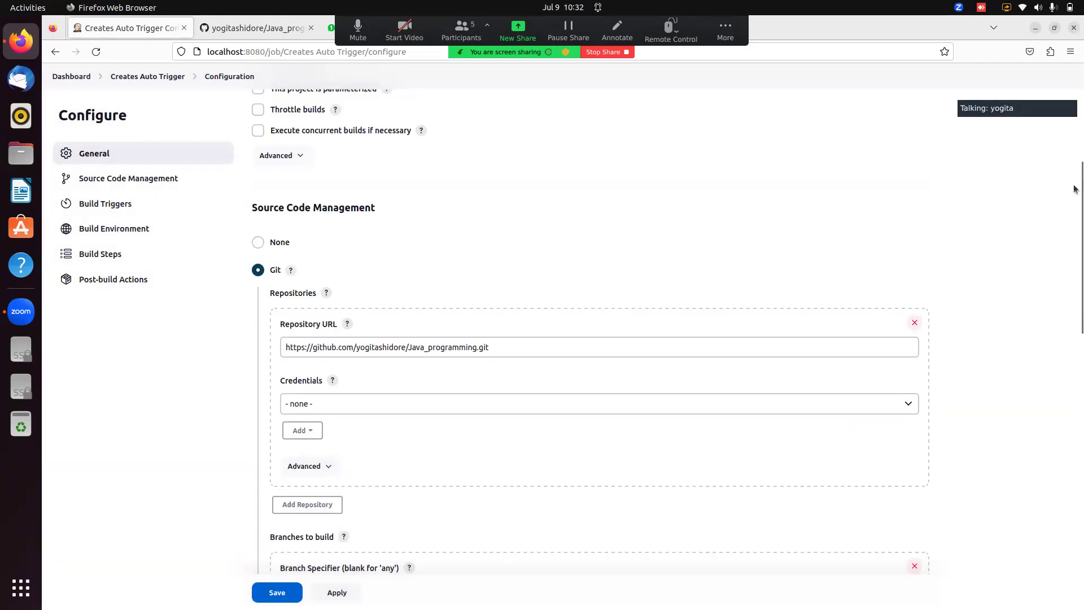
Step: Review the job's branch specifier, build triggers, build environment, build steps and post-build actions
left_click_drag(1074, 189, 1057, 287)
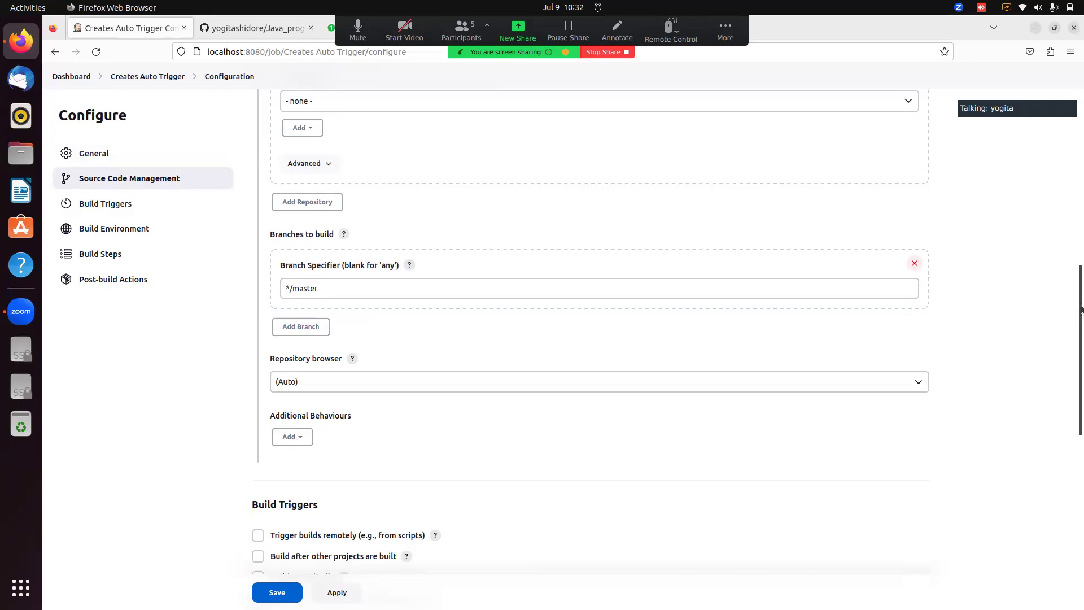
left_click_drag(1081, 309, 1081, 401)
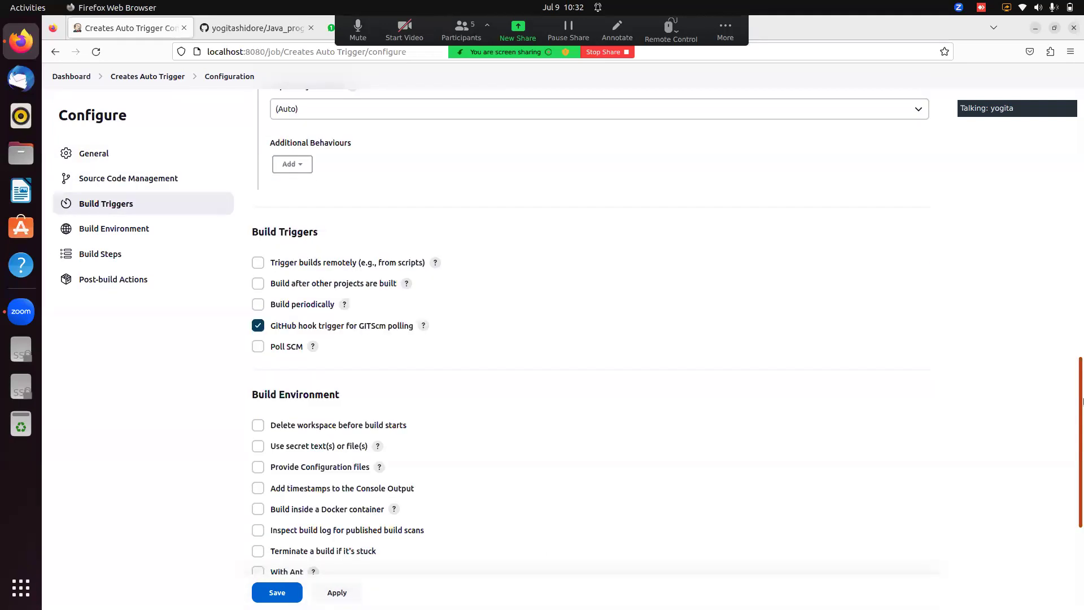
scroll(373, 262, "down", 3)
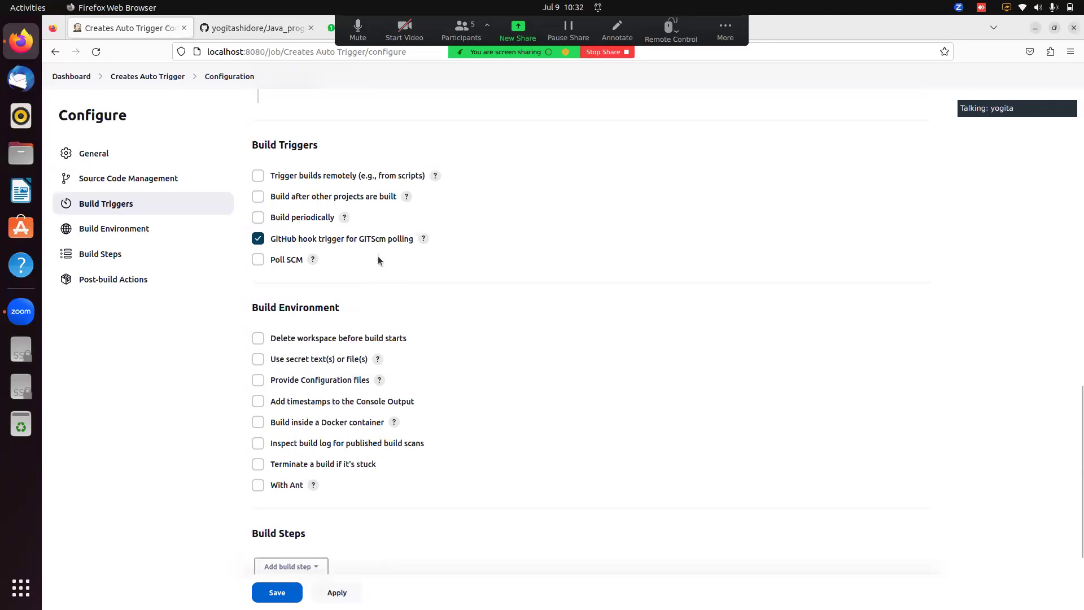
scroll(894, 493, "down", 5)
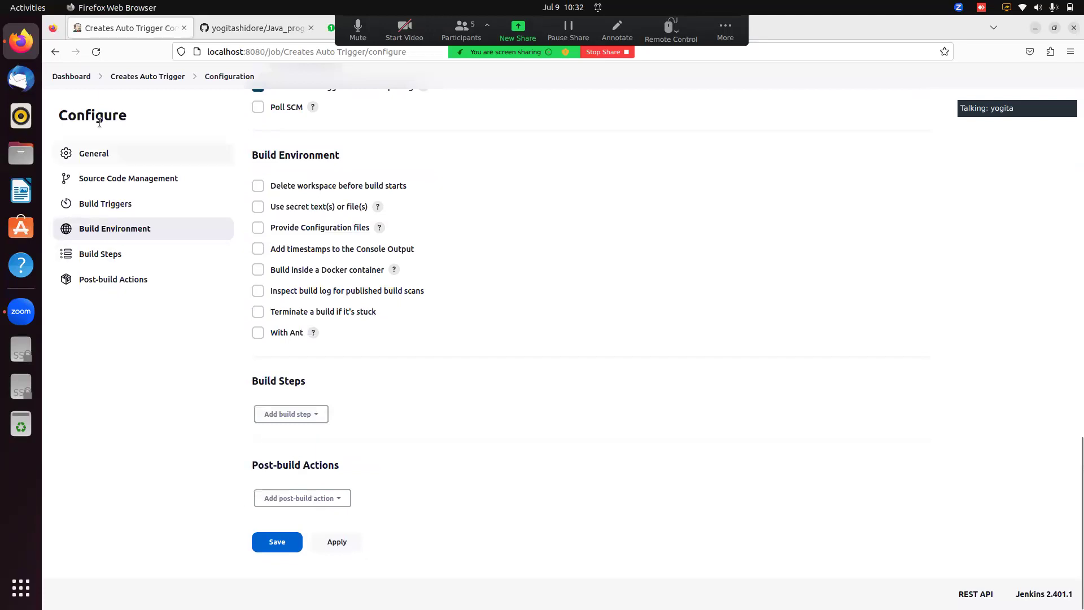
Step: Leave the configuration page without saving and view the console output of the Creates Auto Trigger job's last build
left_click(153, 76)
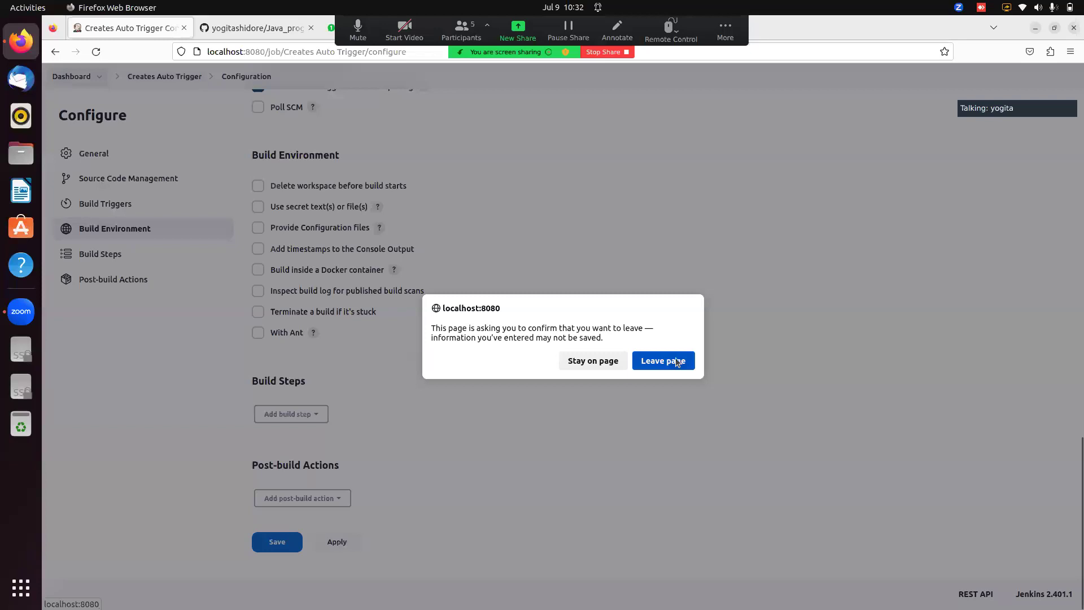
left_click(676, 362)
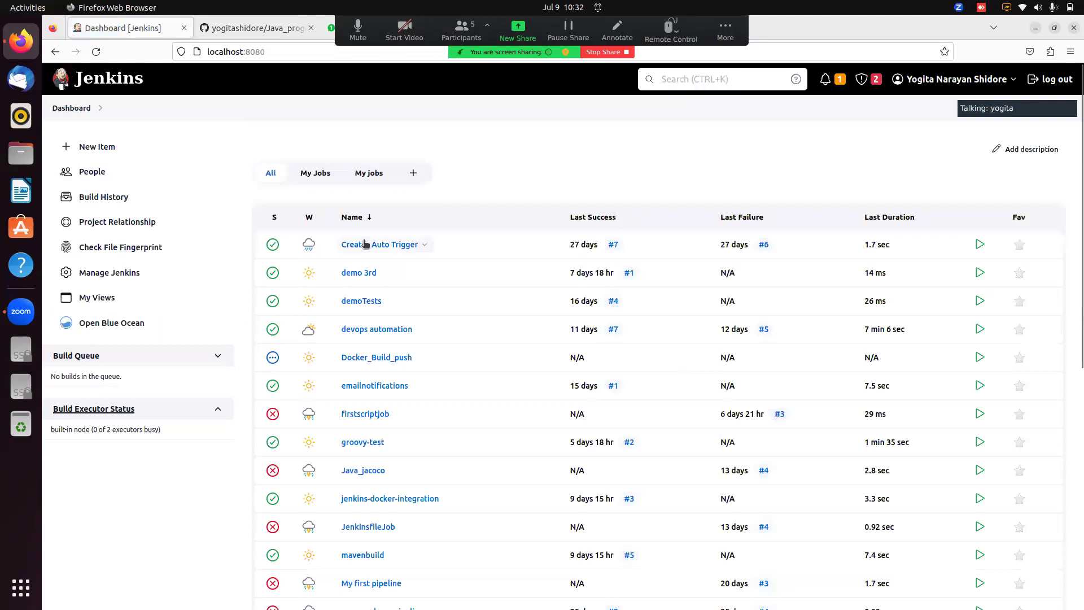
left_click(364, 244)
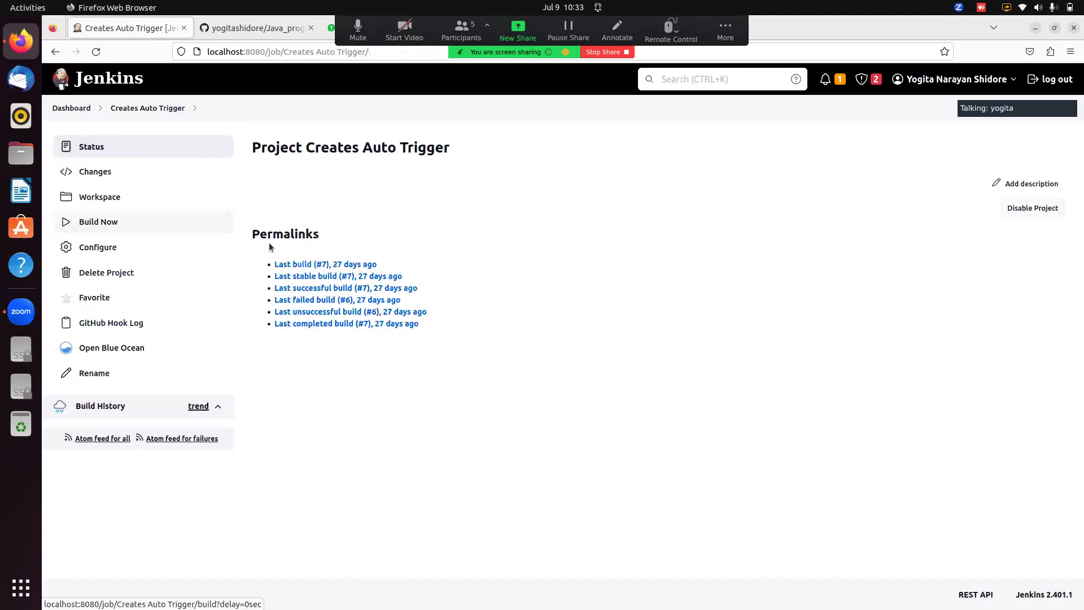
left_click(301, 266)
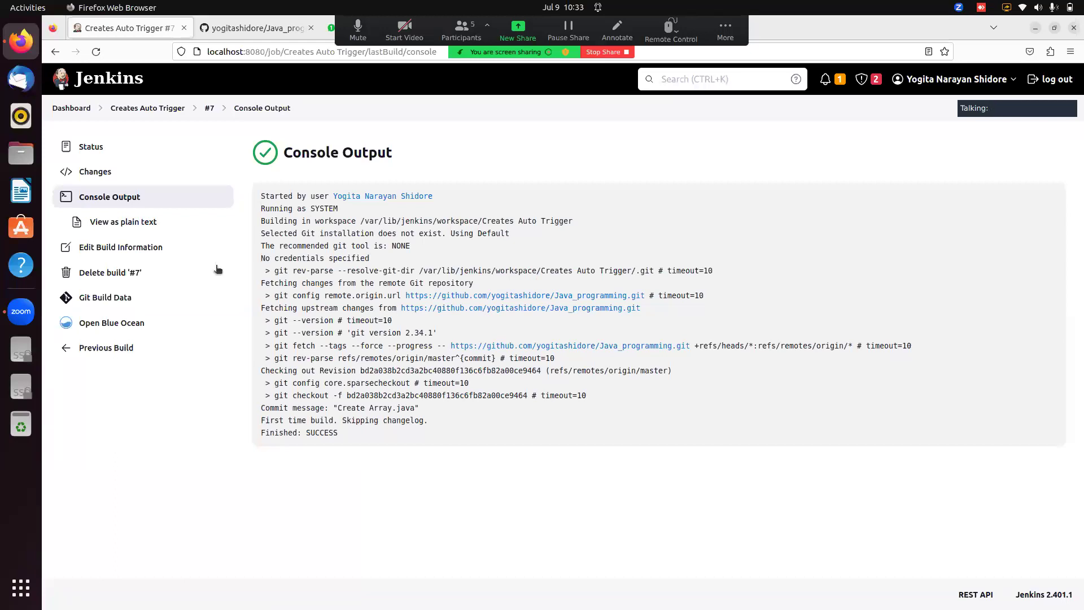
Step: Return to the dashboard and open the configuration of the mavenbuild project
left_click(72, 108)
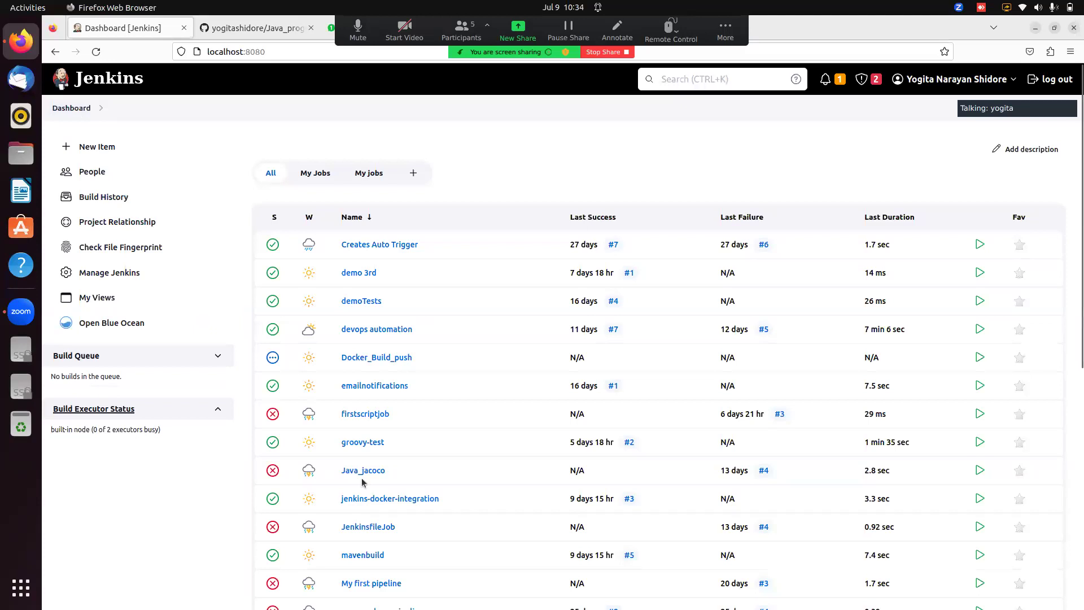
left_click(362, 554)
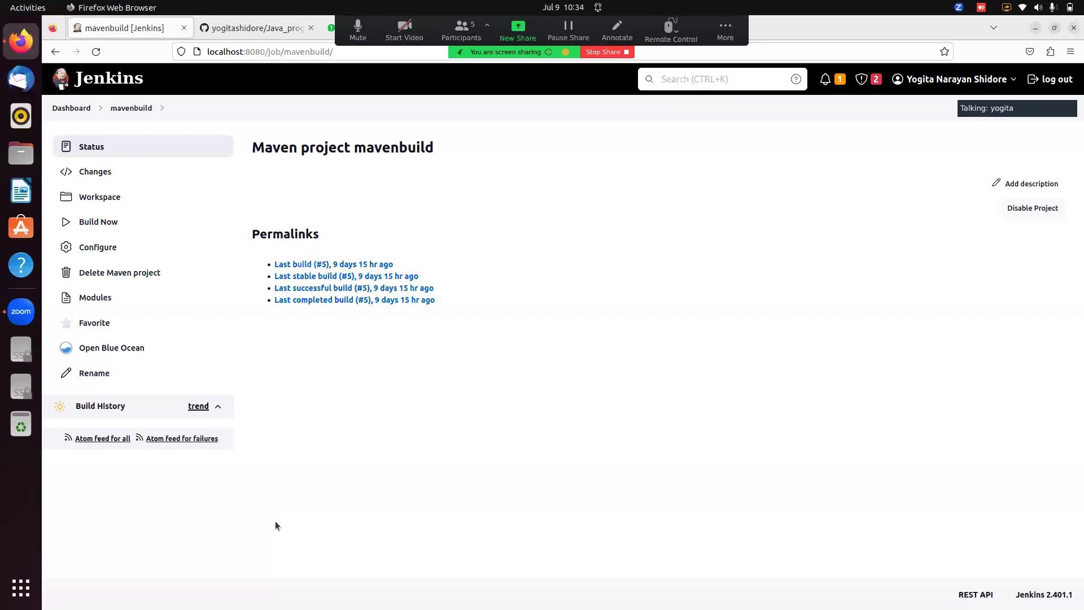
left_click(97, 248)
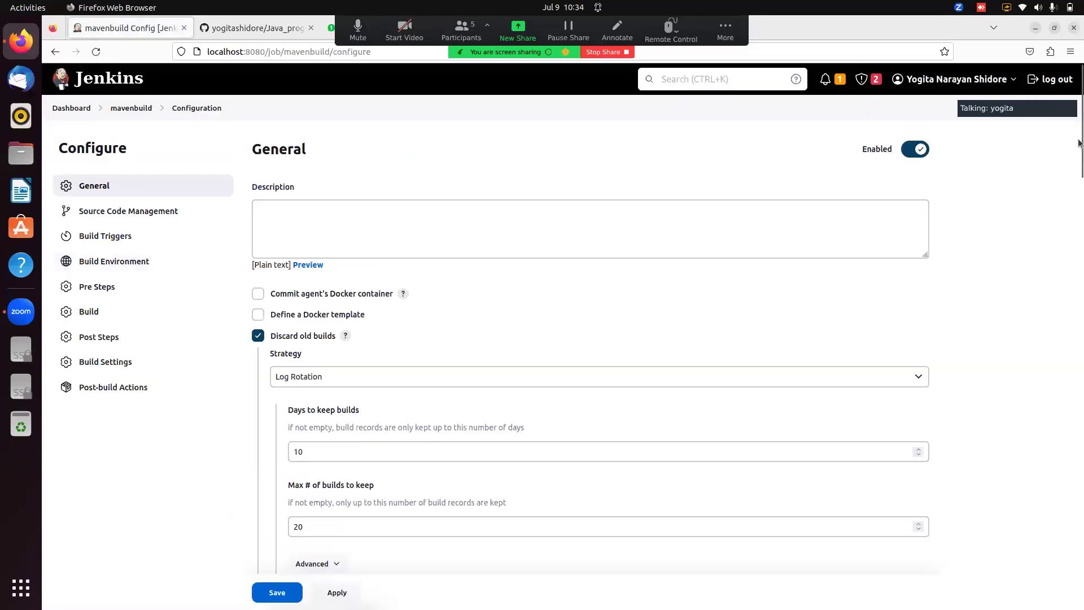
Step: Review the mavenbuild job's general and Git repository settings, then switch to GitHub and view pom.xml in the JenkinsPipelineDemo repository
left_click_drag(1078, 143, 1080, 230)
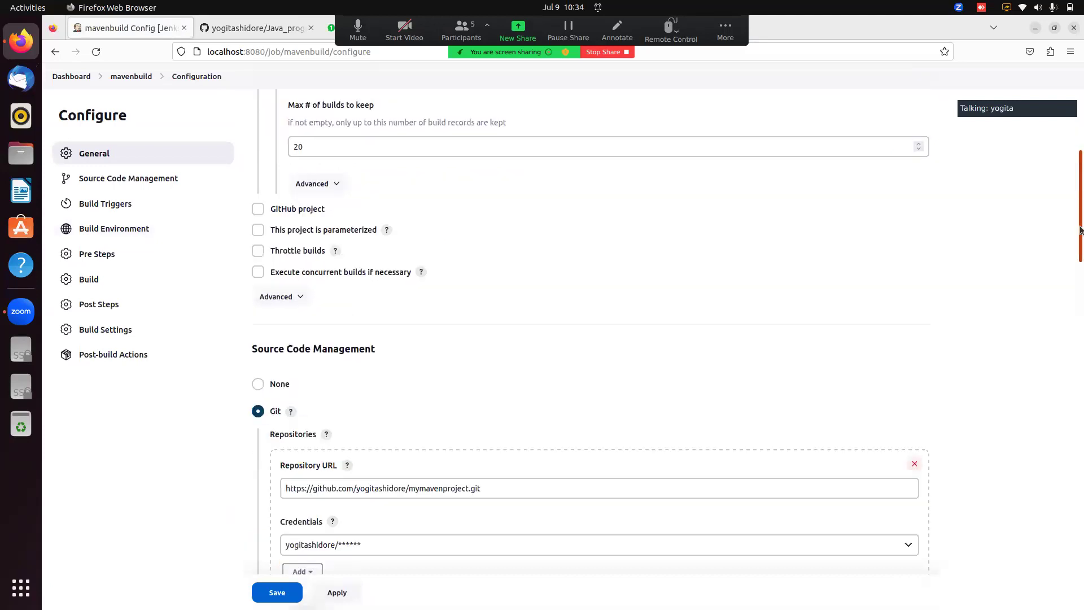
scroll(561, 254, "down", 5)
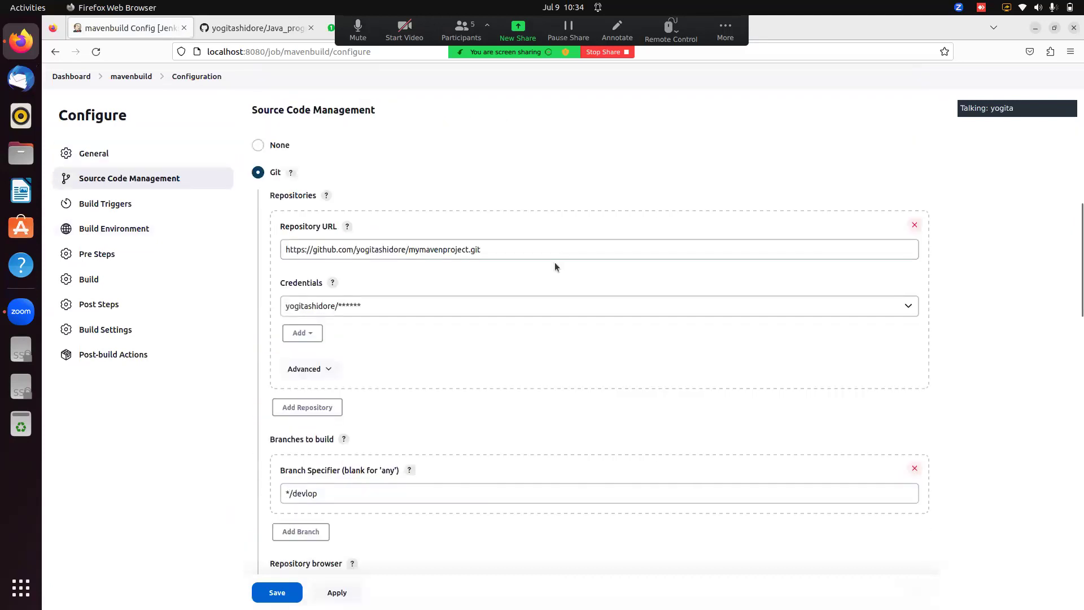
left_click(267, 31)
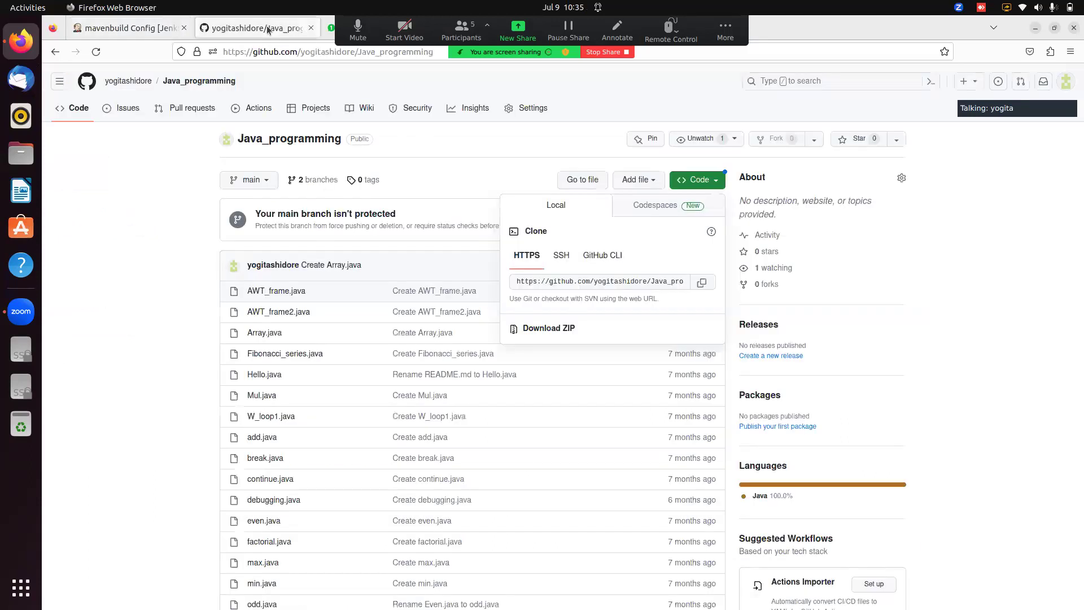
left_click(128, 81)
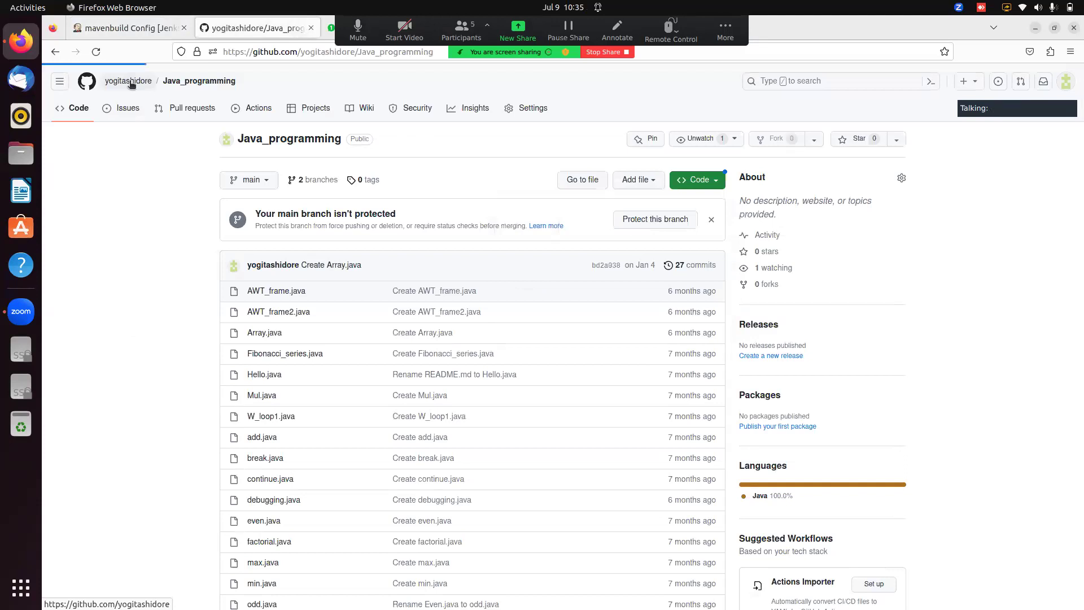
mouse_move(131, 83)
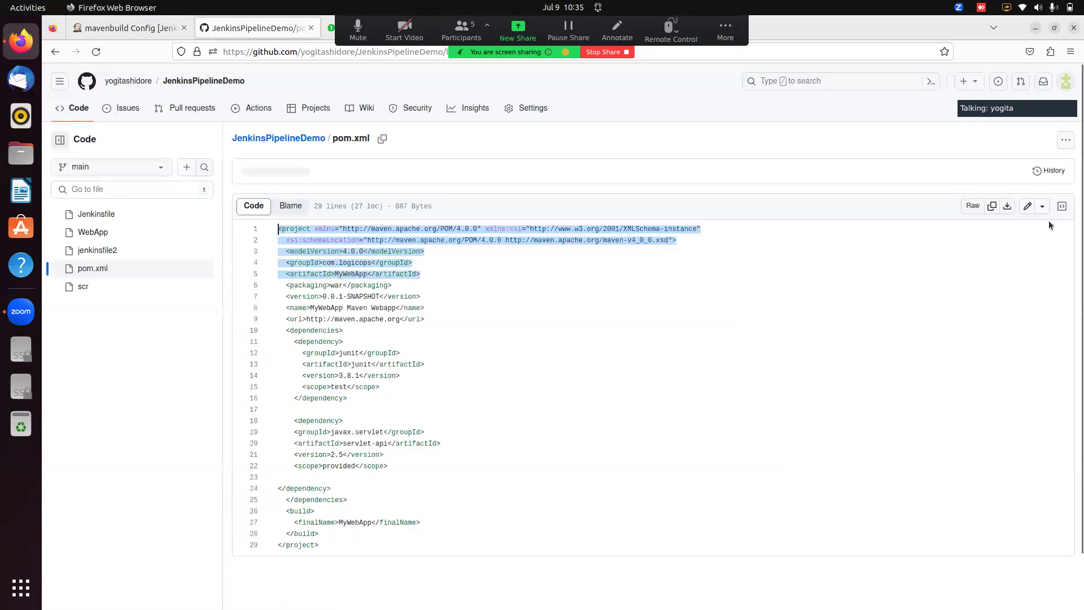
left_click(672, 467)
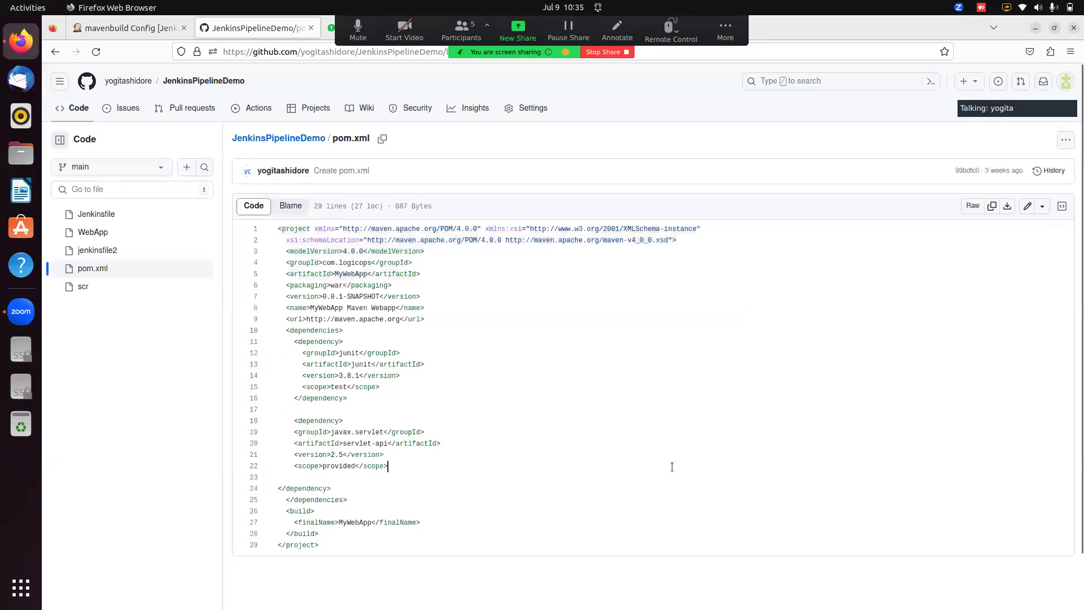
Step: Back in Jenkins, review the mavenbuild job's pre steps, Maven build settings, post steps and post-build actions
left_click(112, 27)
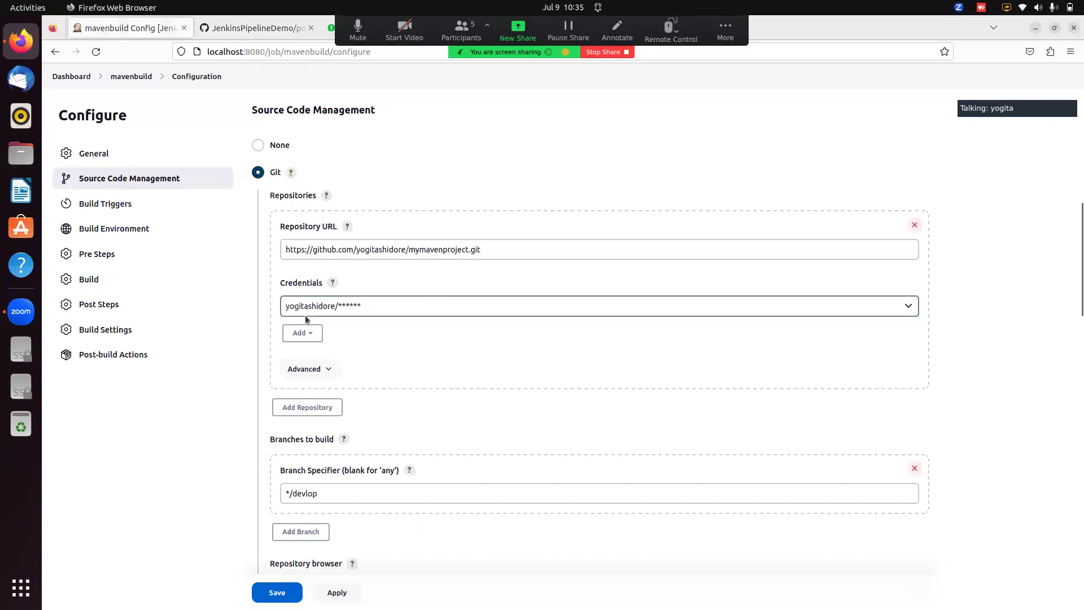
left_click_drag(1079, 261, 1001, 492)
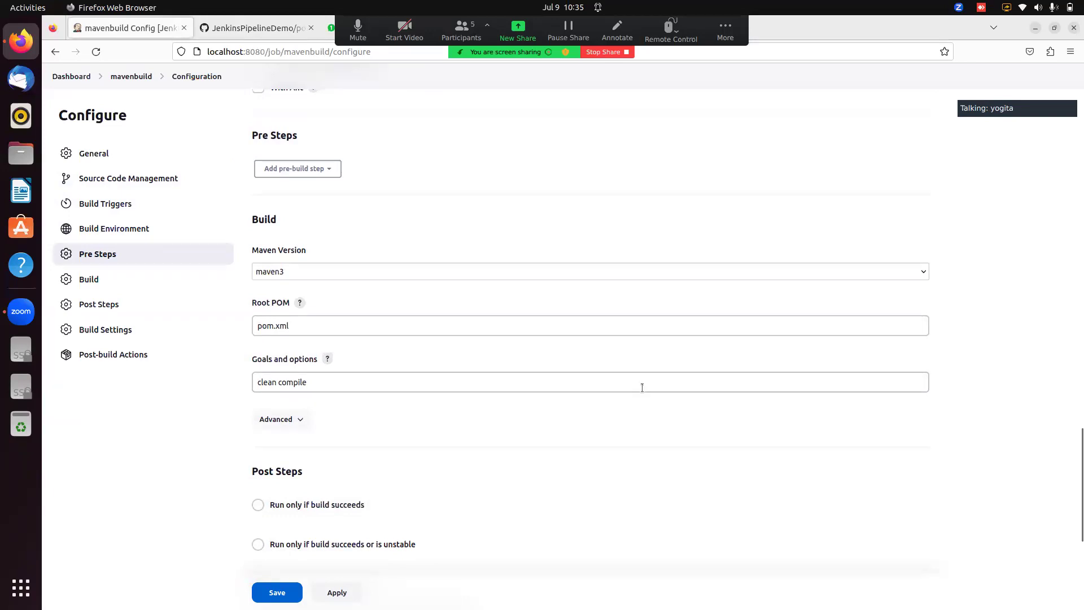
left_click_drag(1081, 475, 1082, 543)
scroll(1082, 543, "up", 1)
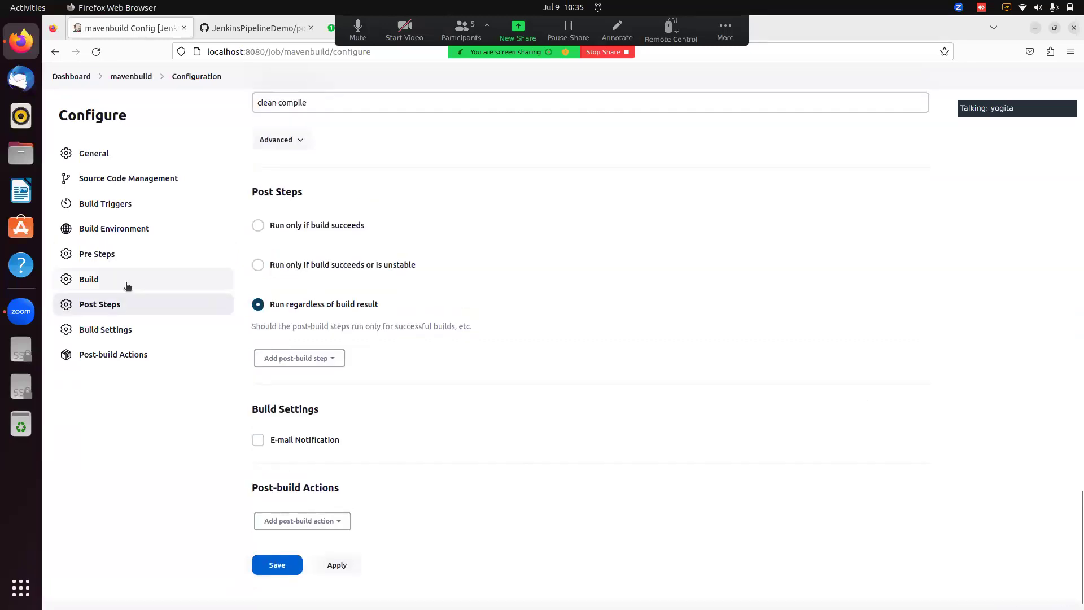
left_click(97, 280)
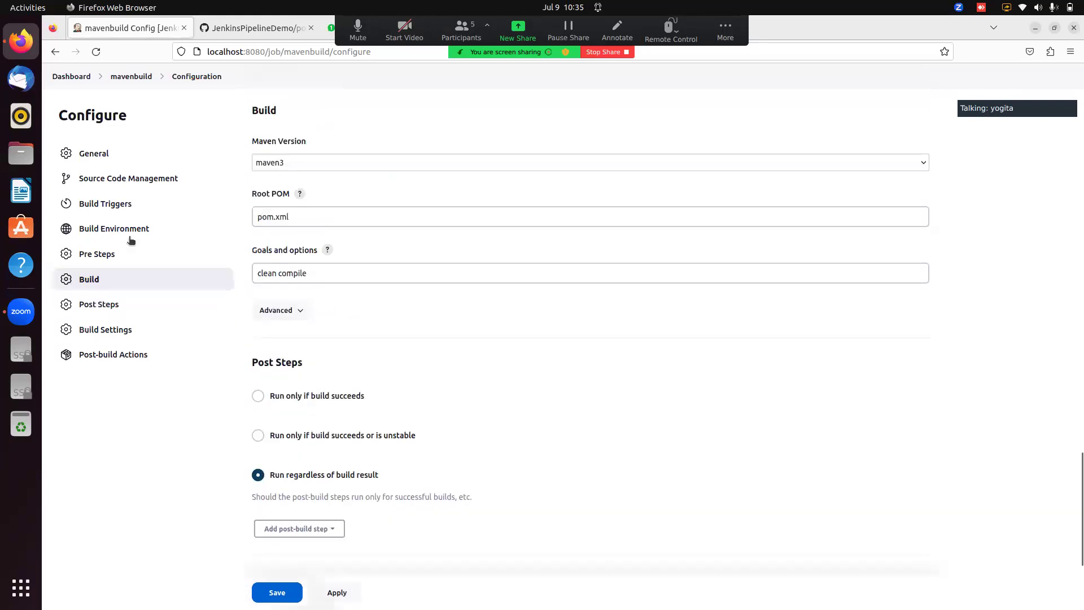
Step: Leave the mavenbuild configuration without saving and view the console output of its last build through to the end
left_click(131, 76)
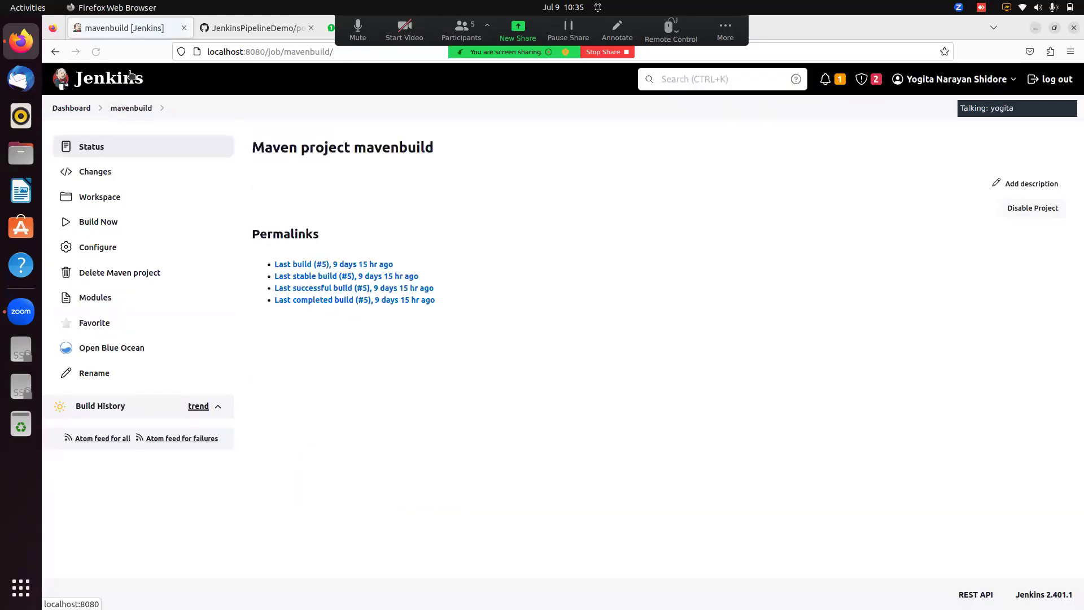
left_click(316, 265)
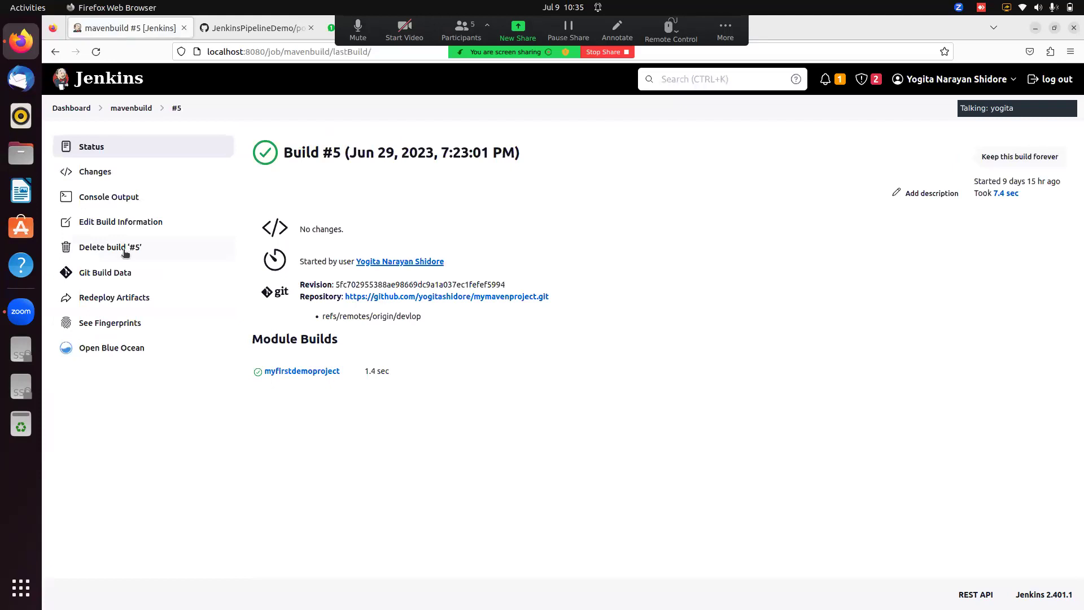
left_click(106, 196)
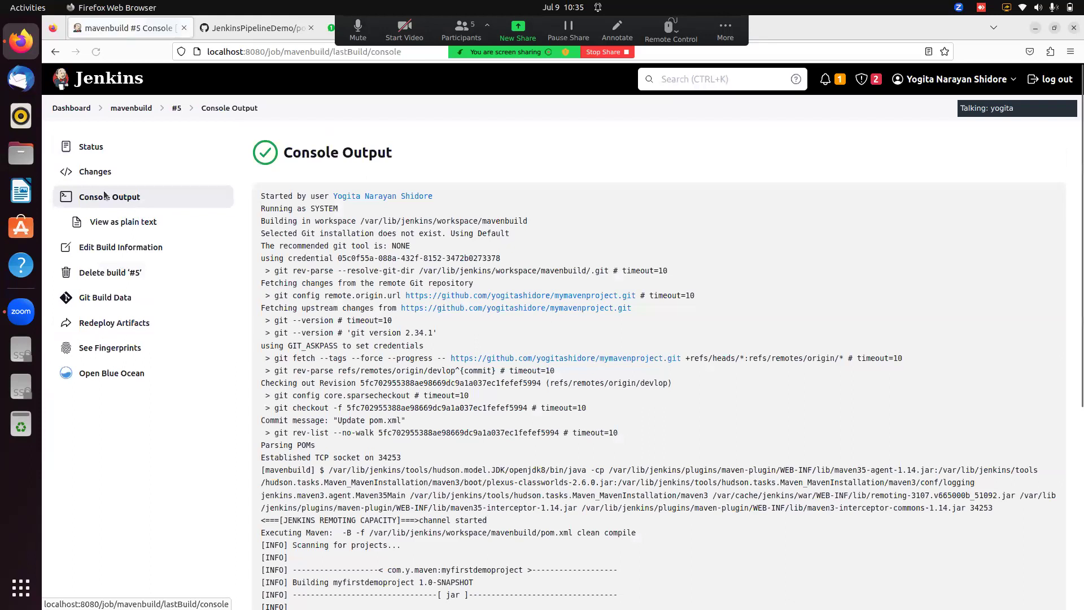
scroll(369, 453, "down", 10)
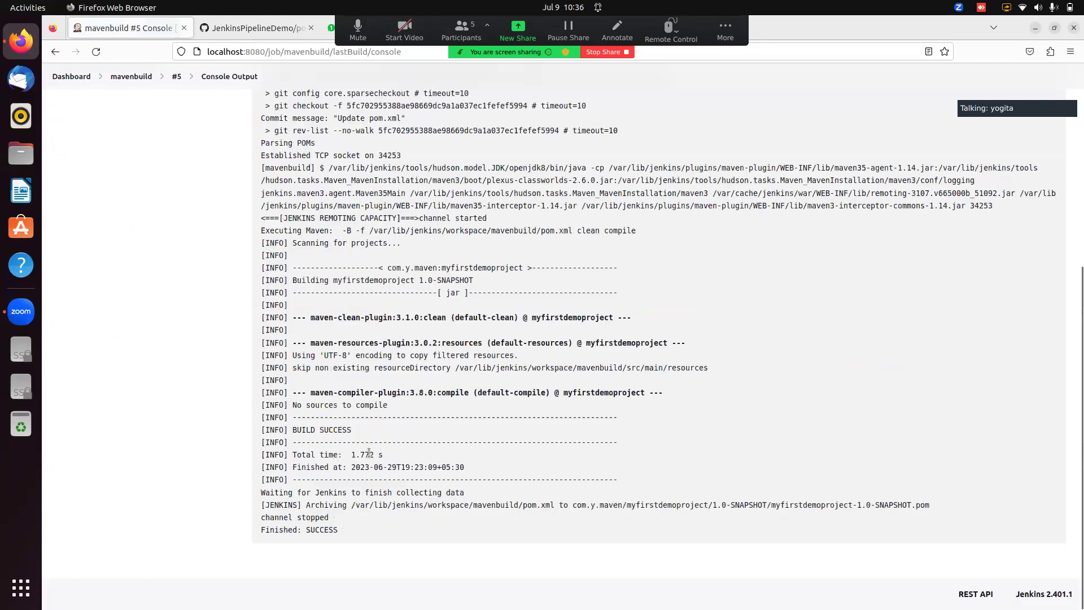
Step: Return to the dashboard and open the configuration of the Creates Auto Trigger job
left_click(71, 77)
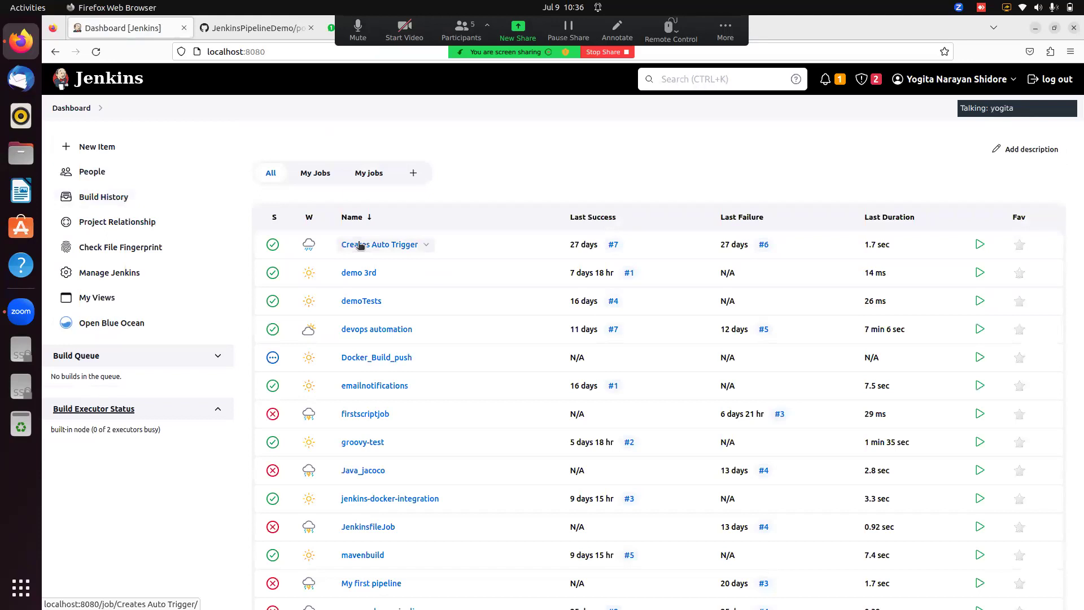
left_click(390, 247)
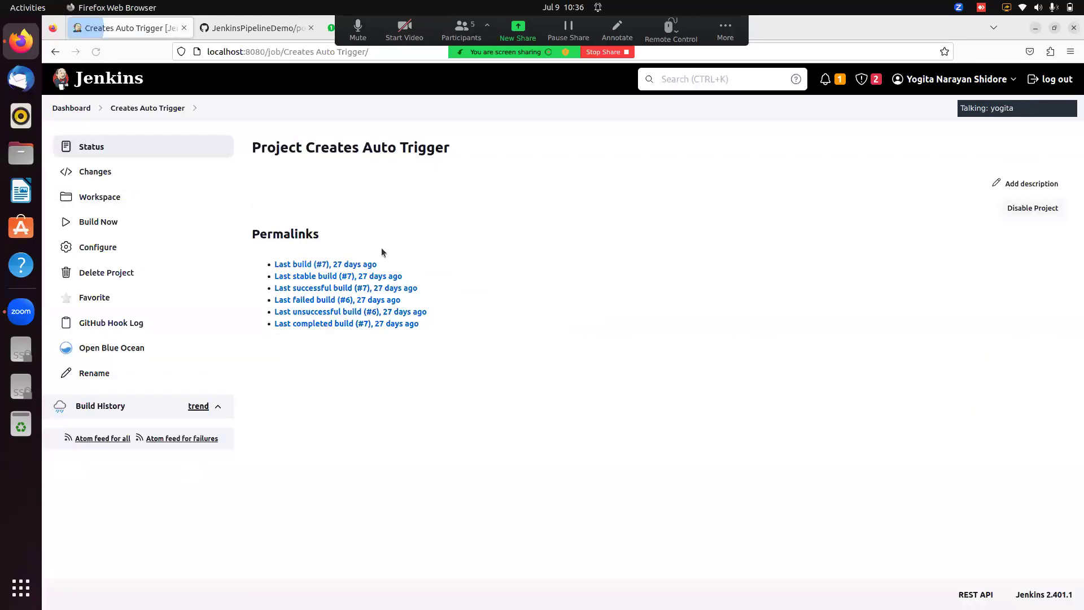
left_click(97, 247)
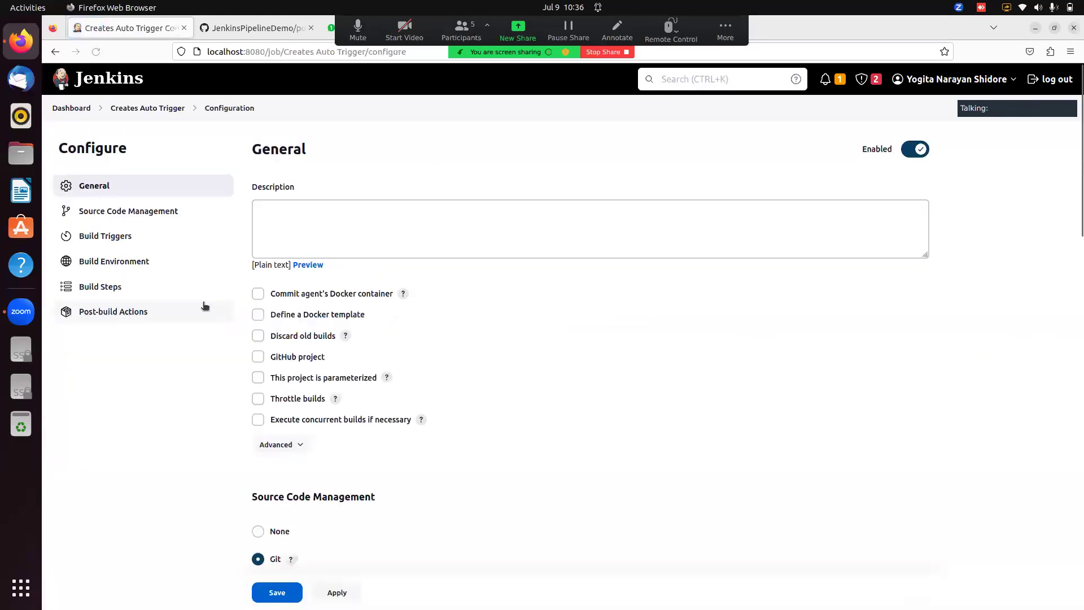
Step: Try discarding old builds with 45 days to keep builds, and clear the entered number again
left_click(258, 336)
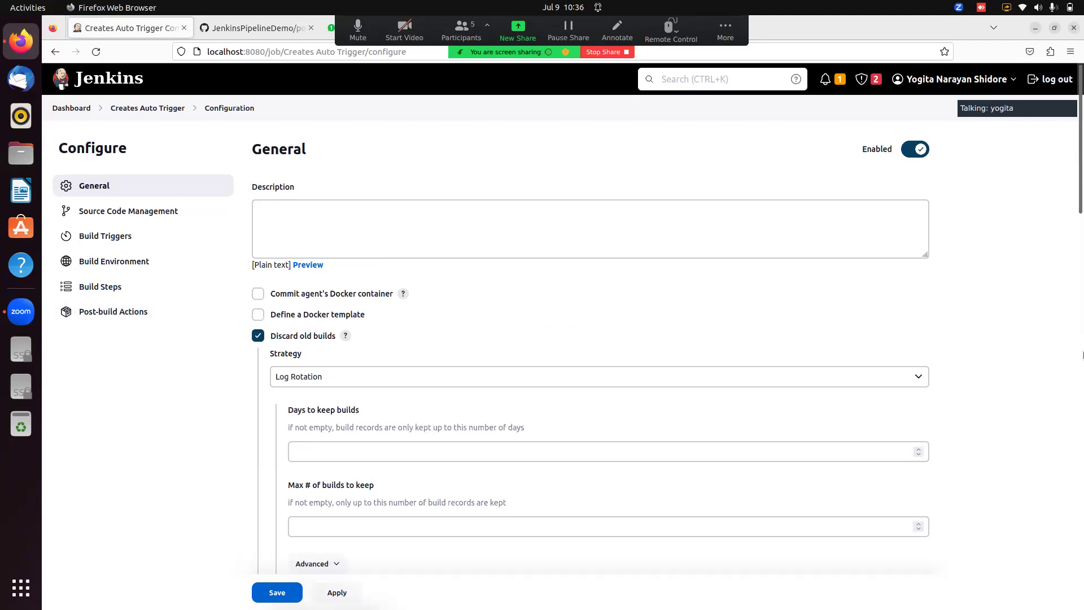
scroll(363, 222, "down", 4)
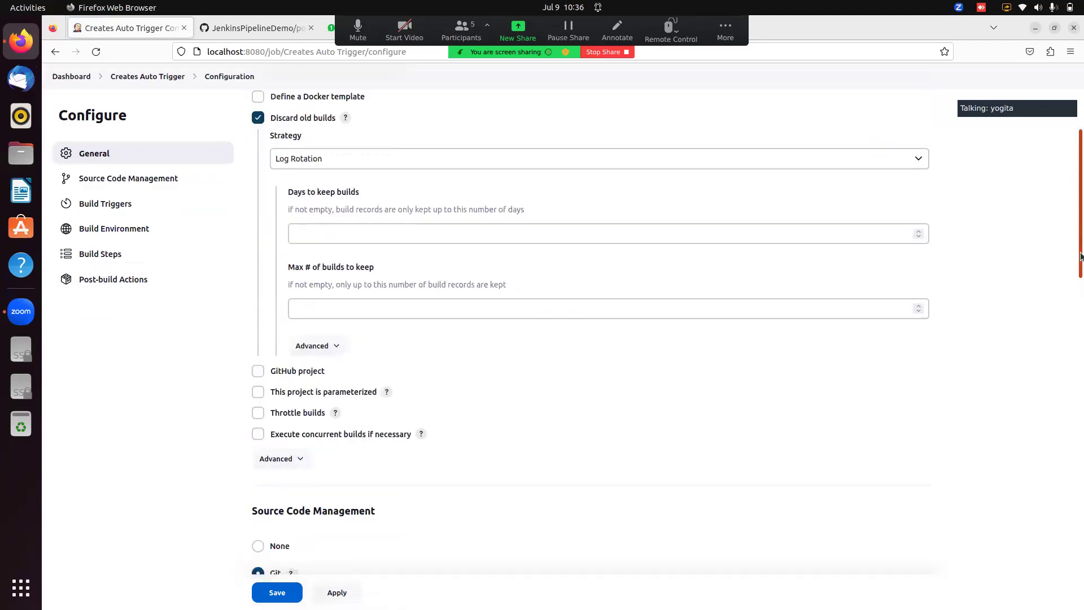
left_click(332, 229)
type("4")
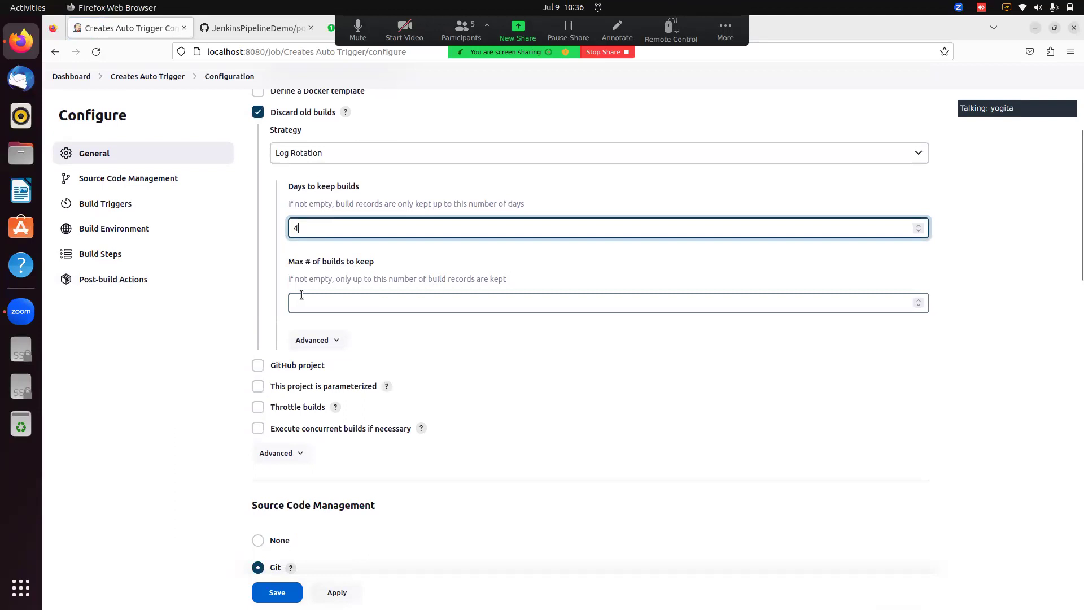
type("5")
key("BackSpace")
key("BackSpace")
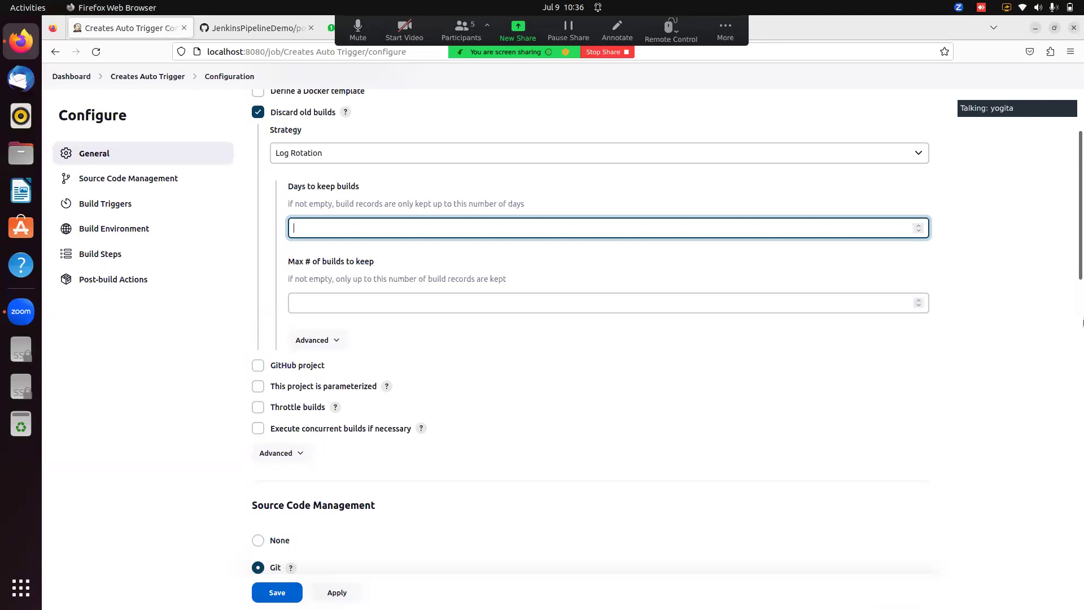
Step: Leave the job's configuration without saving, open the devops automation pipeline's configuration and review its pipeline script
scroll(1082, 235, "up", 1)
scroll(329, 233, "up", 5)
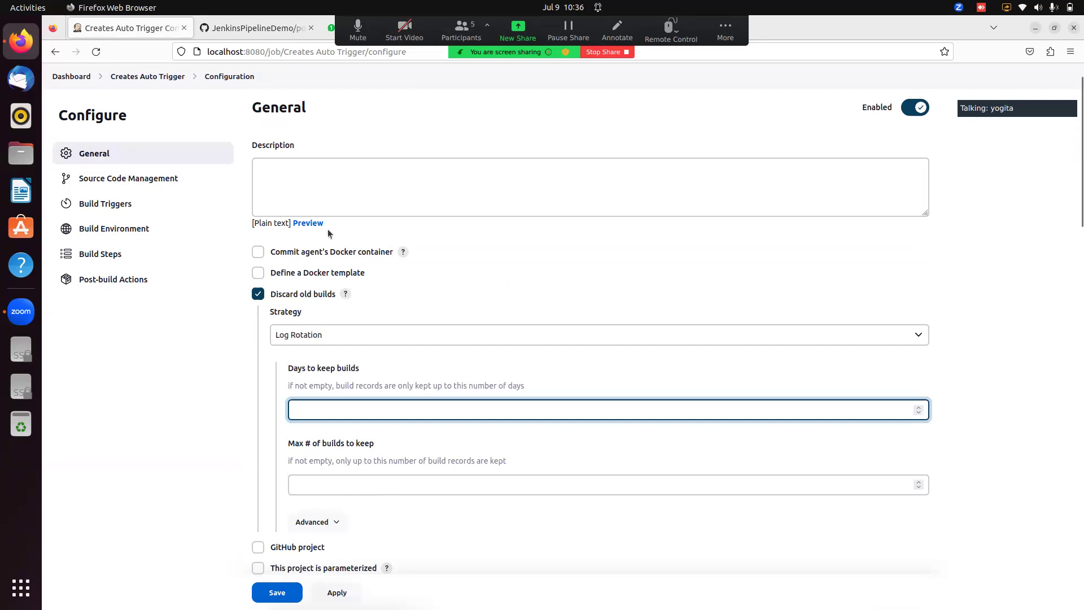
left_click(328, 233)
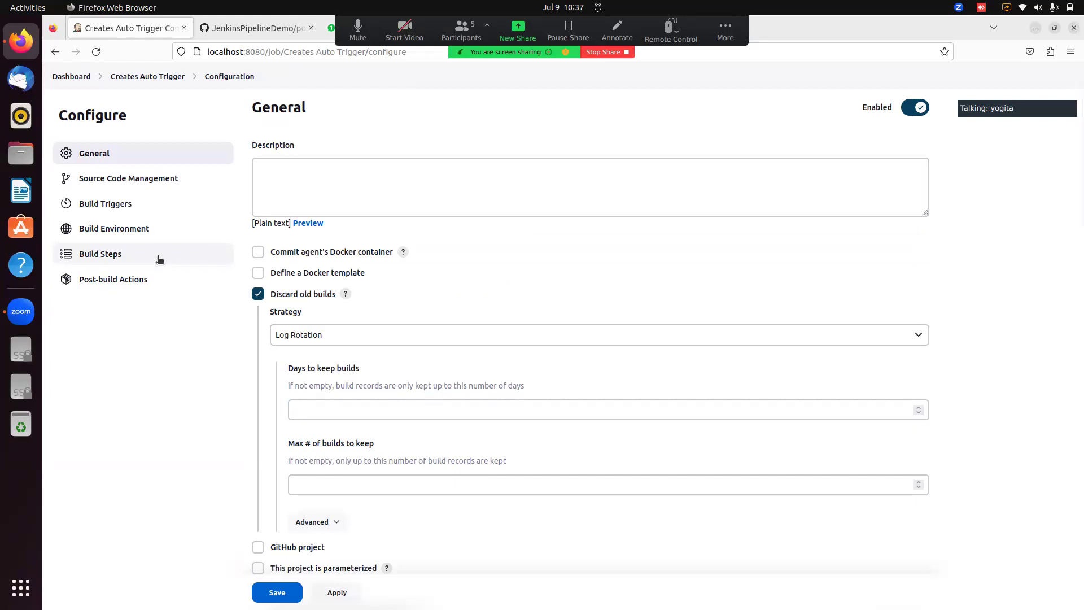
left_click(72, 77)
key("Return")
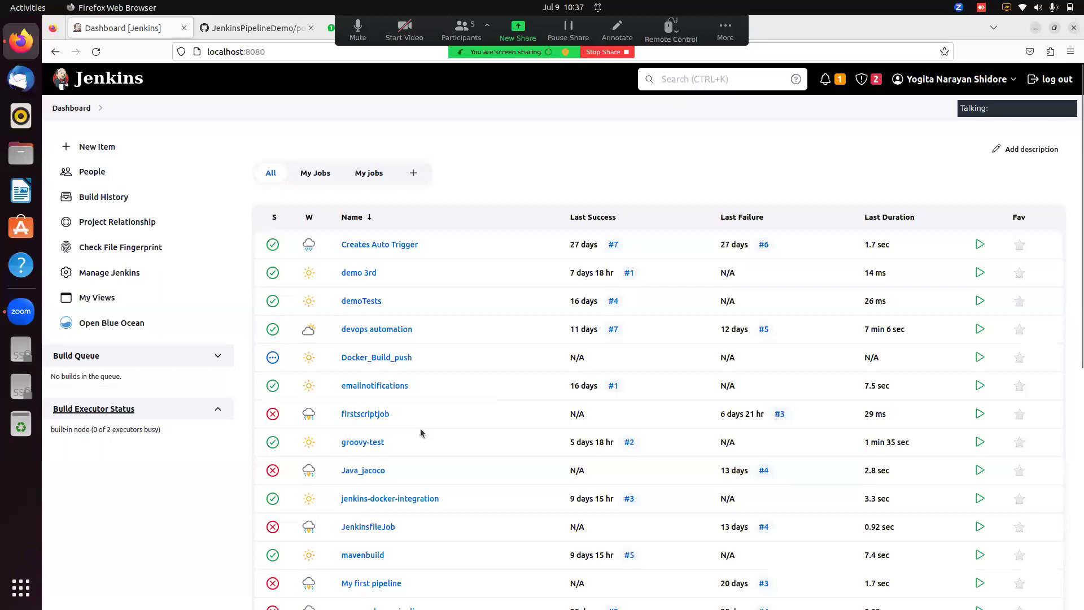
left_click(370, 329)
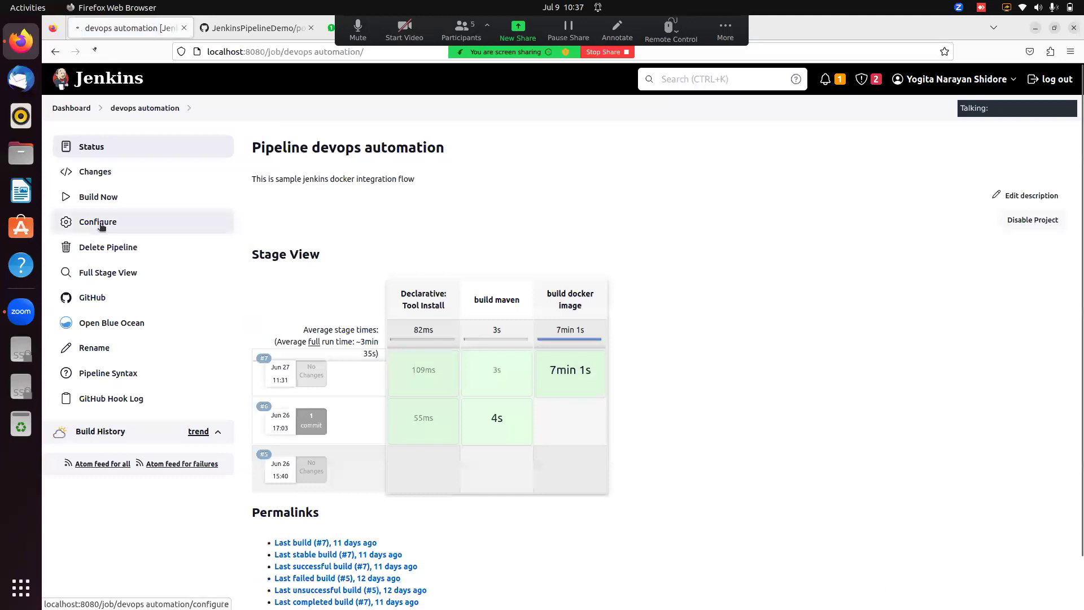
scroll(574, 489, "down", 8)
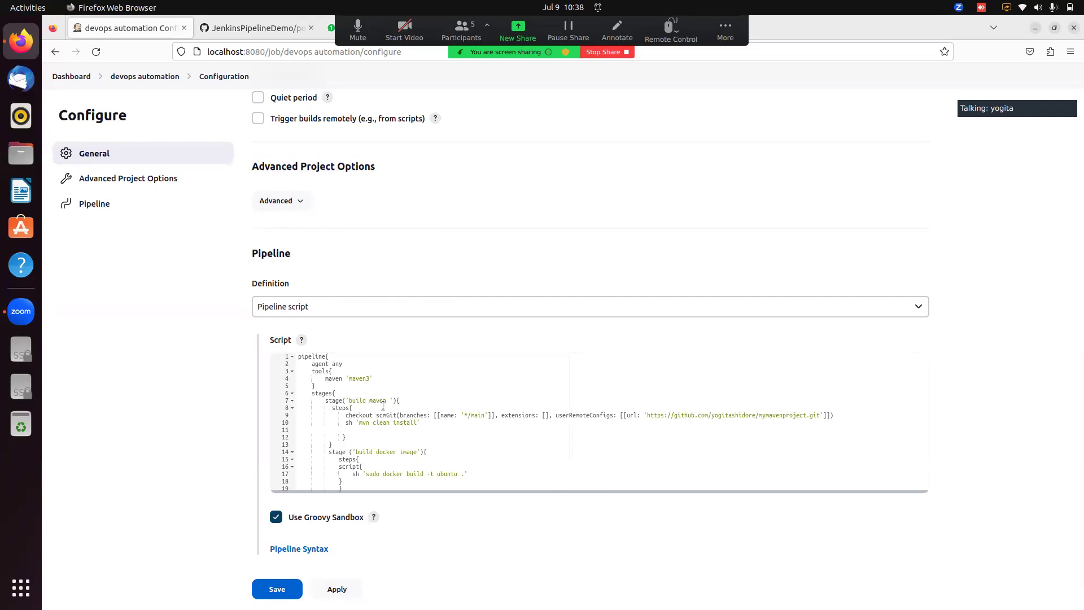
Step: Open the pipeline syntax Snippet Generator, choose the sample step "checkout: Check out from version control" and review its Git options
left_click(294, 548)
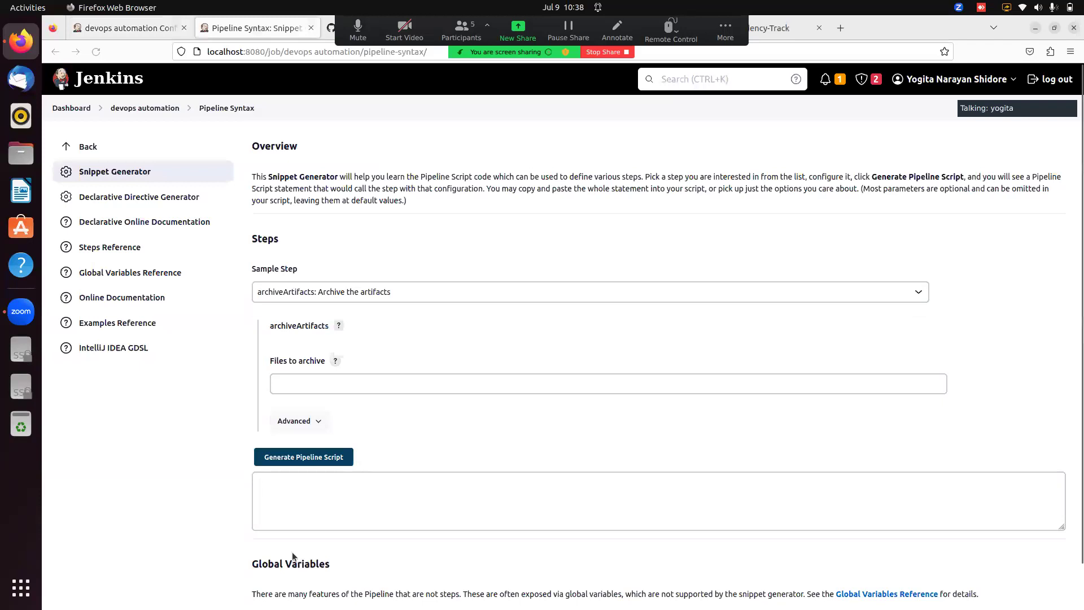
left_click(361, 292)
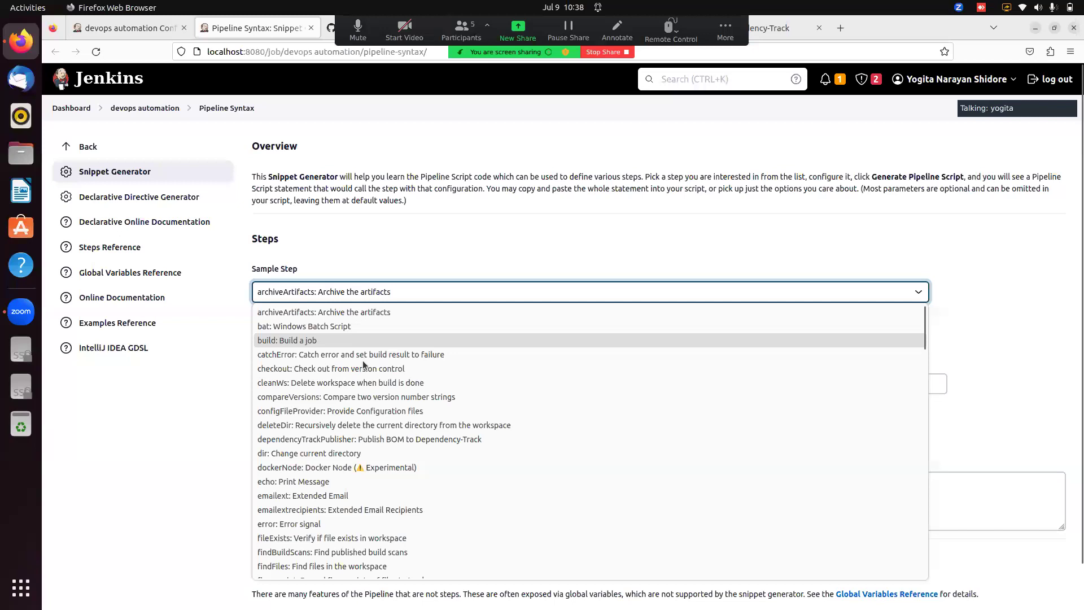
left_click(363, 364)
scroll(503, 307, "down", 4)
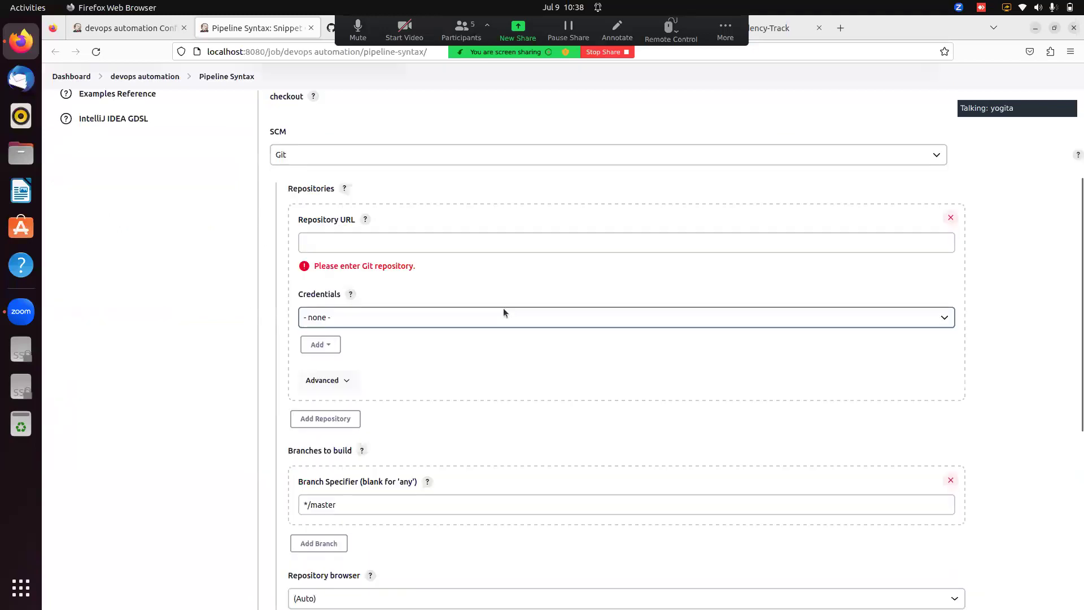
left_click_drag(1080, 308, 1080, 487)
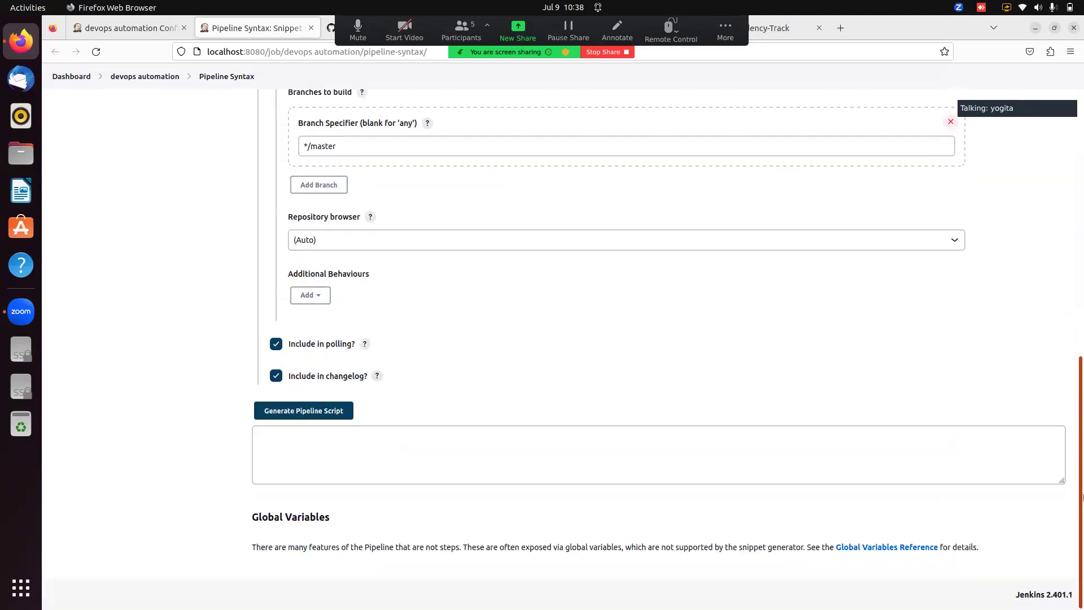
left_click(310, 418)
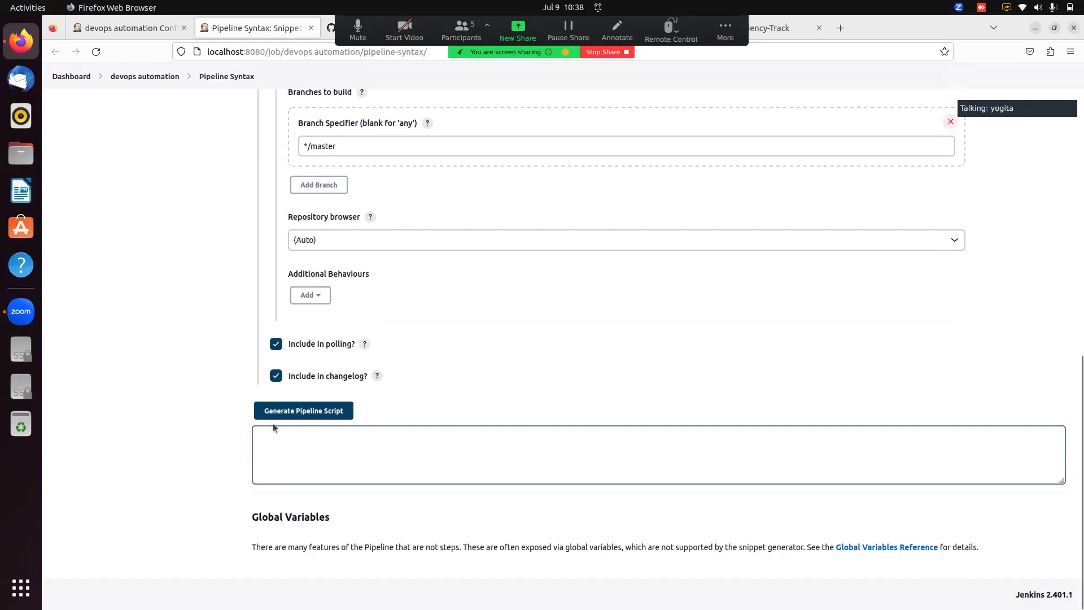
Step: Reopen the devops automation configuration from its project page, review the GitHub project and pipeline script settings, and return to the dashboard
left_click(143, 77)
left_click_drag(147, 239, 368, 263)
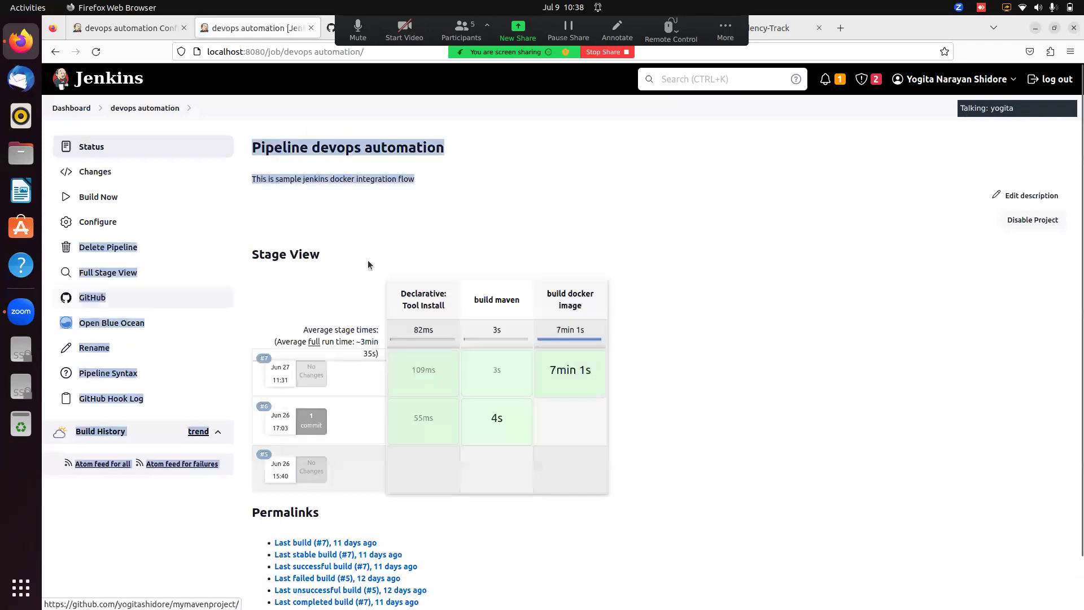
left_click(368, 261)
left_click(86, 222)
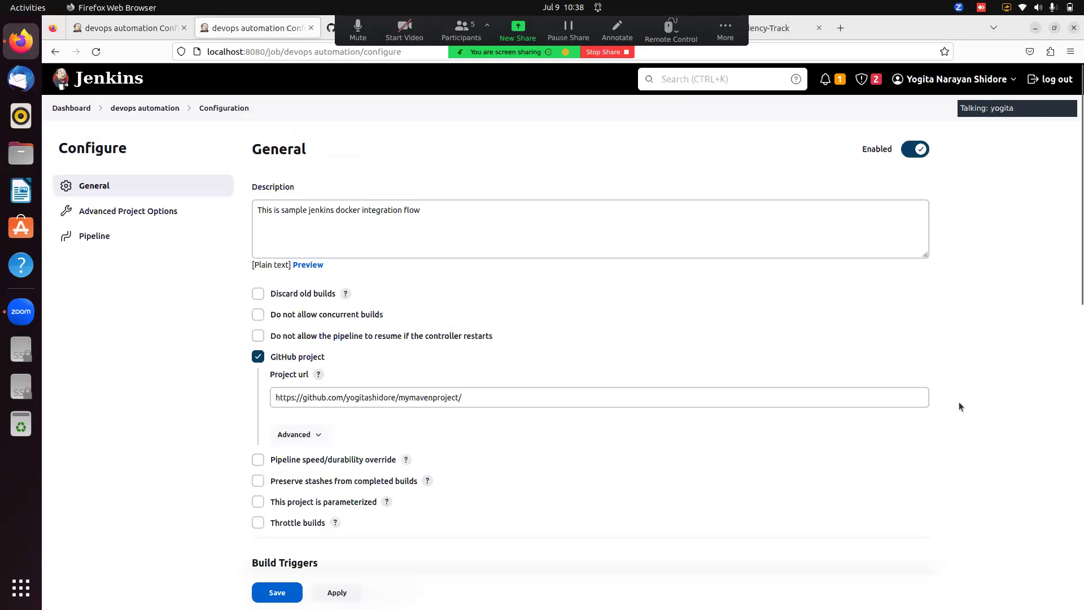
scroll(374, 422, "down", 10)
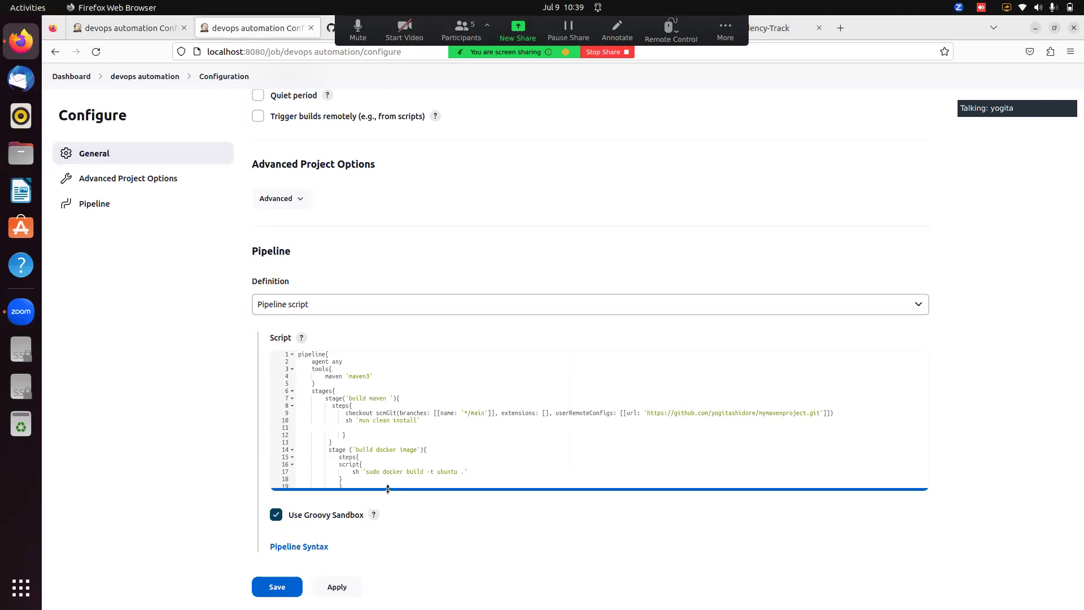
left_click(82, 76)
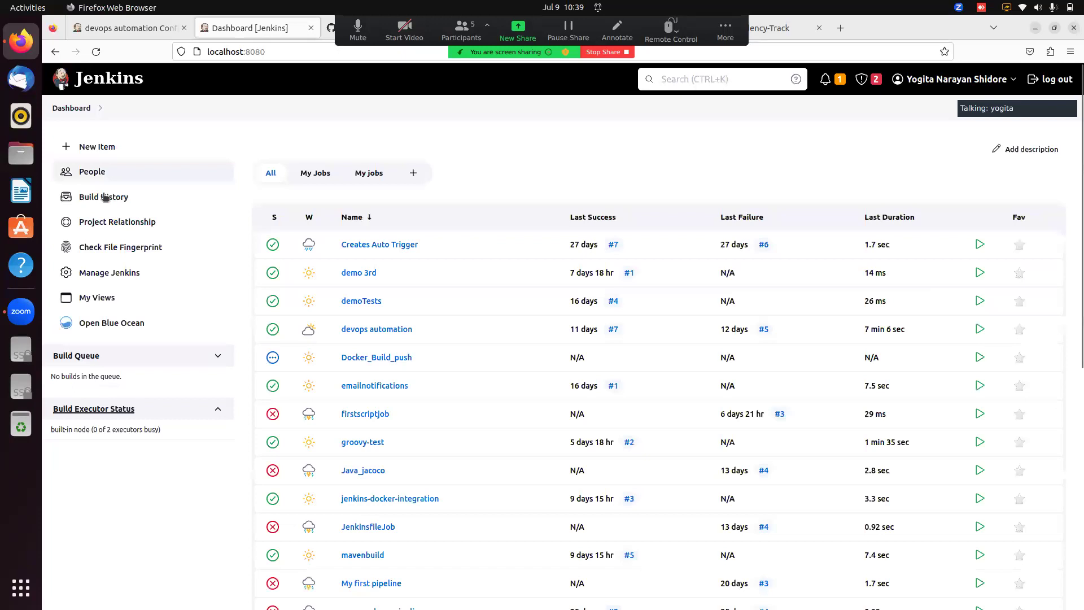
Step: Open the Jenkins system configuration, expand the advanced E-mail Notification settings and review the SMTP authentication, SSL and port options
left_click(109, 272)
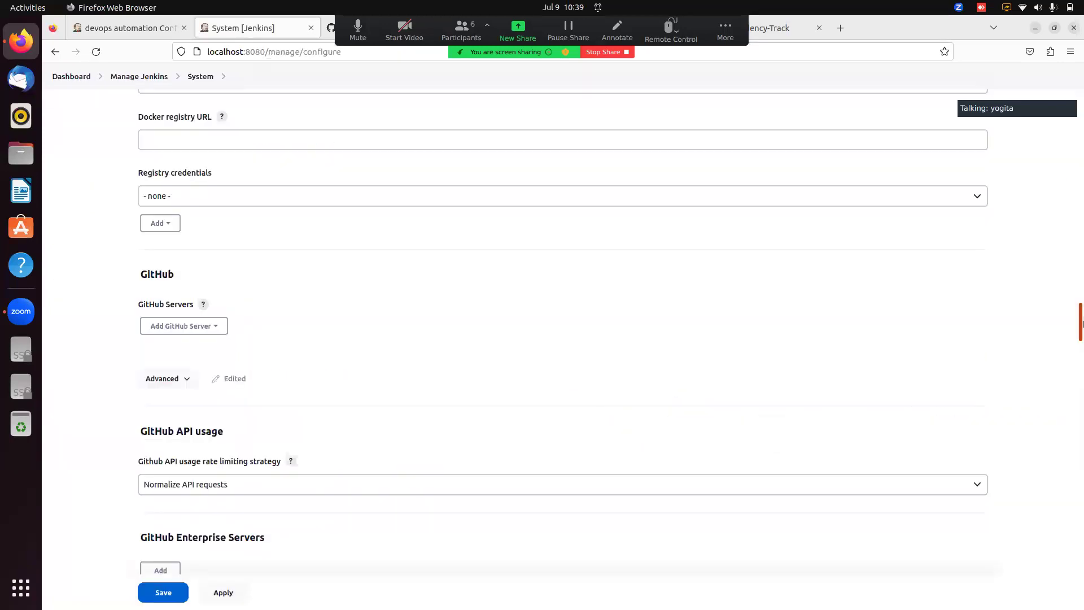
left_click_drag(1080, 323, 1079, 541)
left_click(179, 212)
left_click(162, 241)
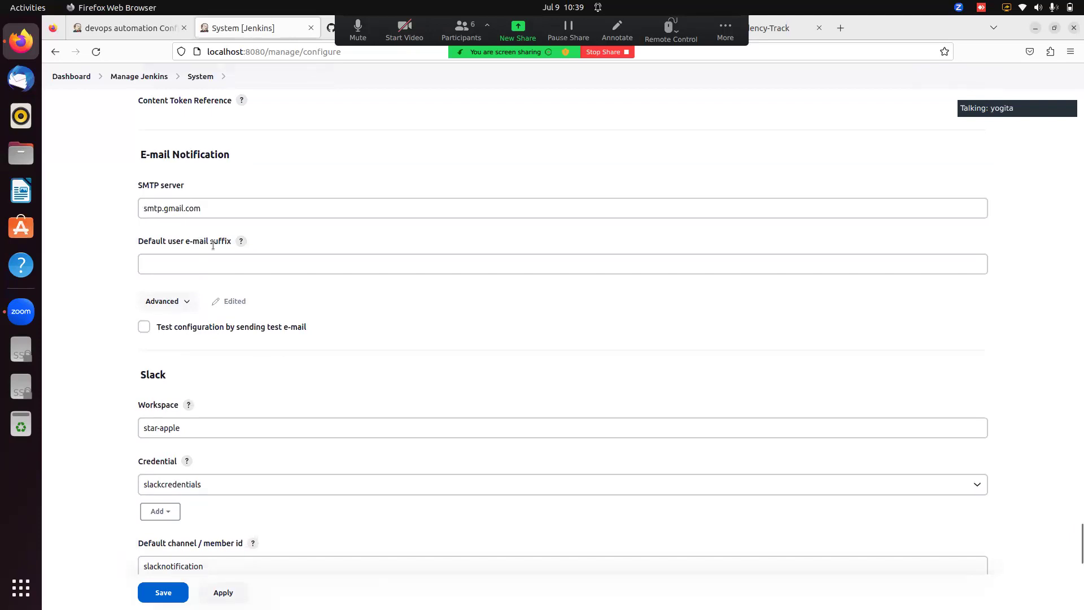
scroll(177, 363, "up", 2)
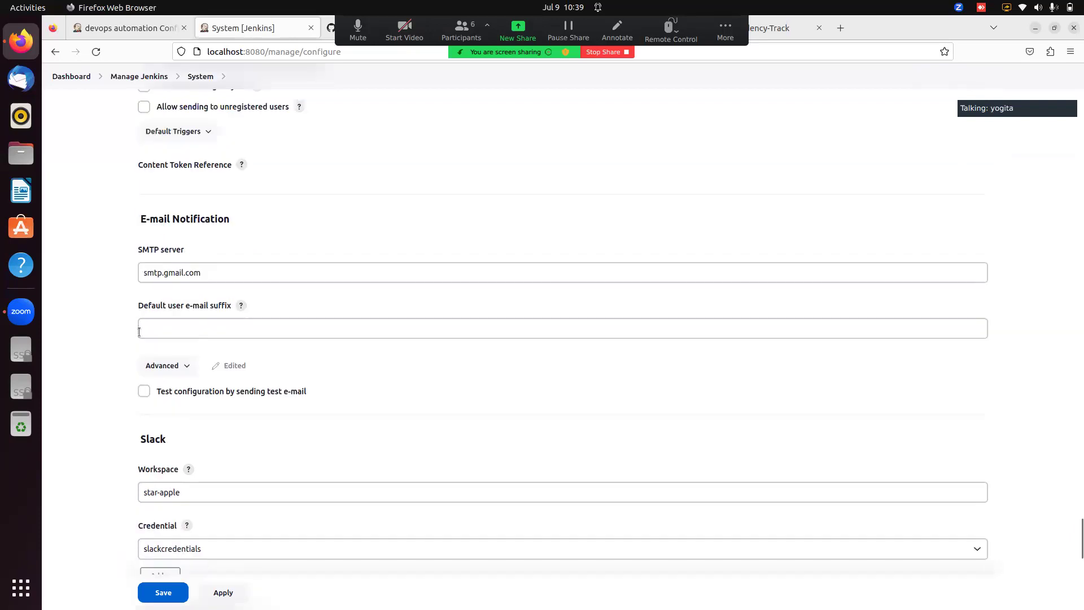
left_click(178, 366)
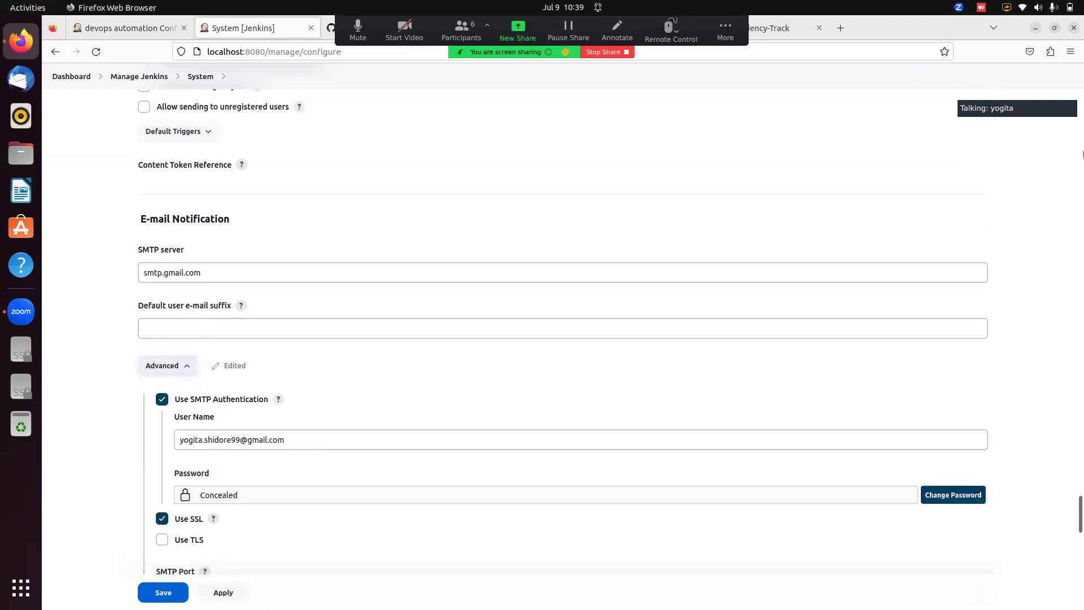
left_click_drag(1082, 163, 1082, 524)
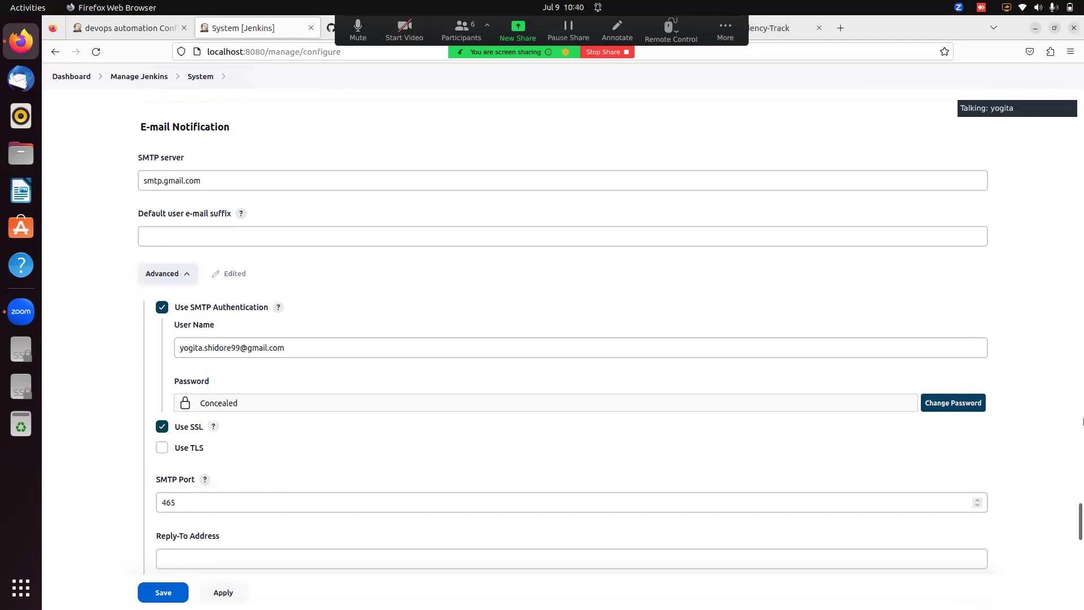
scroll(1082, 480, "down", 4)
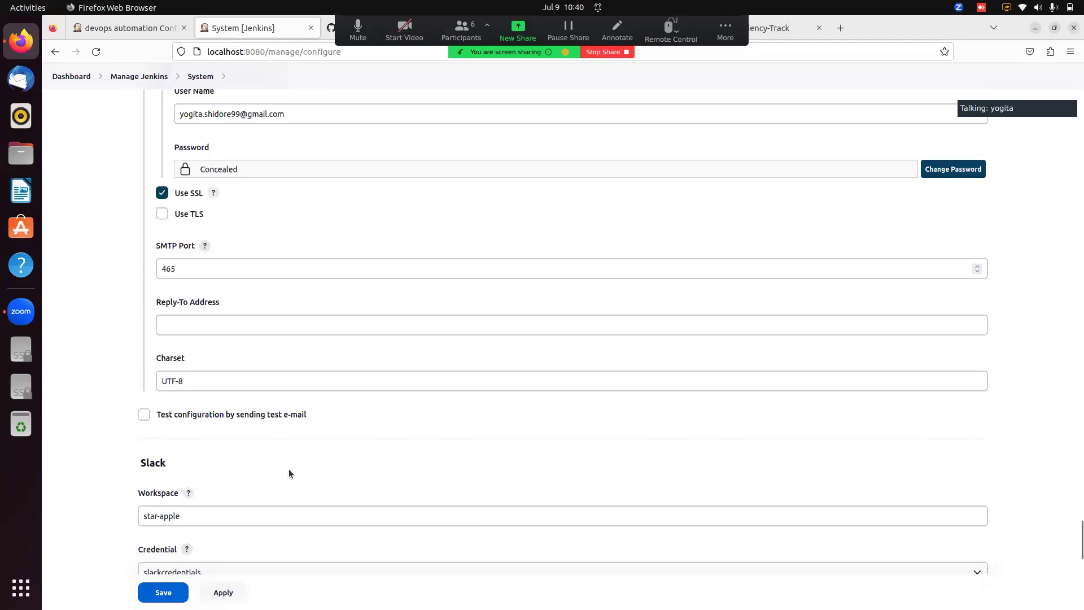
Step: Reveal the recipient field for testing the configuration by sending a test e-mail, and return to the dashboard without saving
left_click(144, 415)
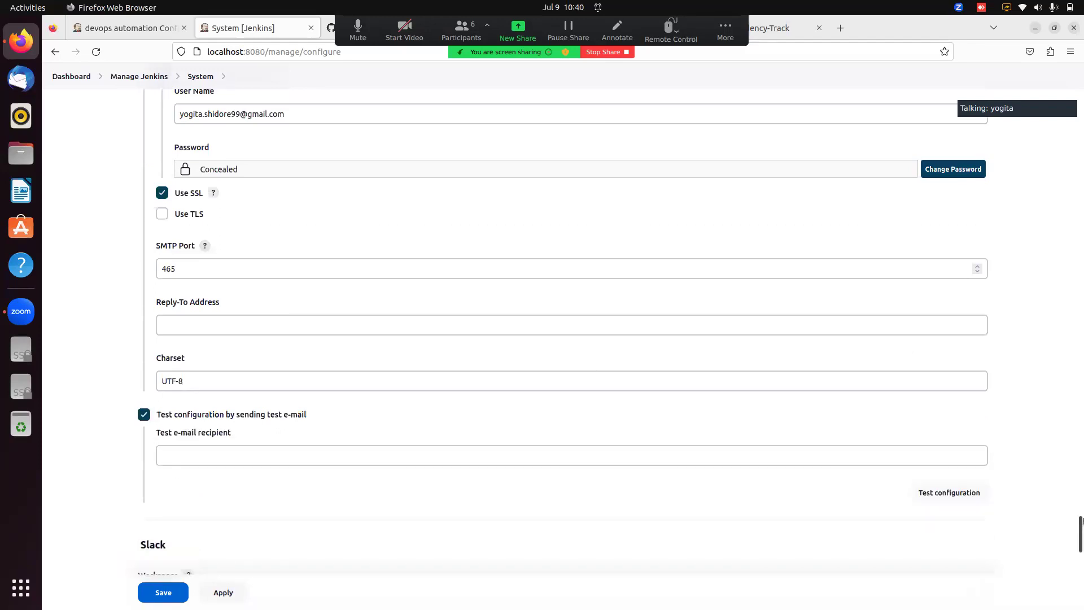
left_click_drag(1079, 535, 1040, 209)
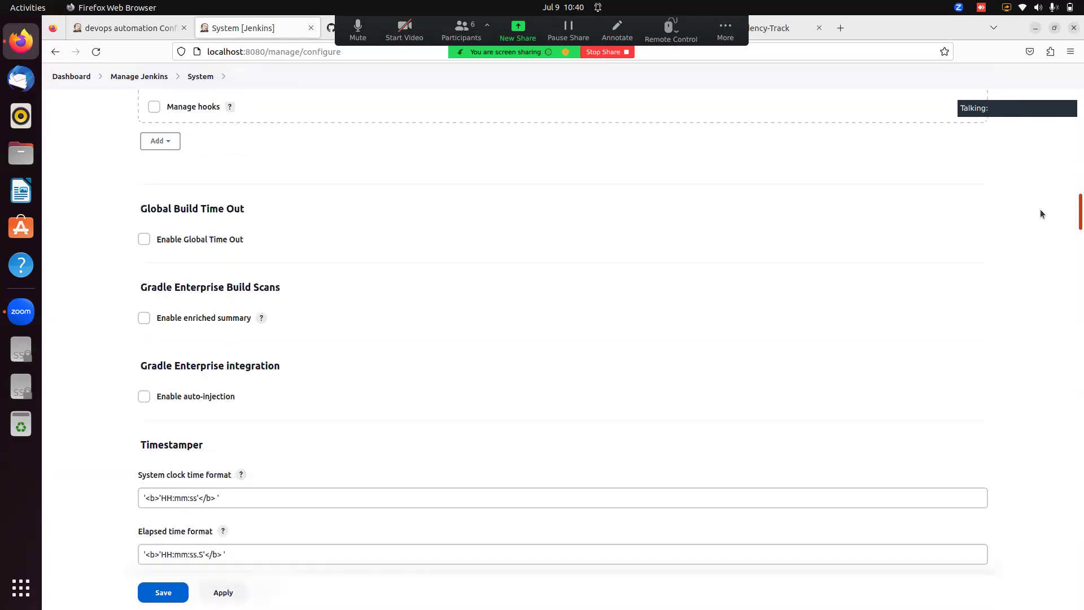
left_click(71, 76)
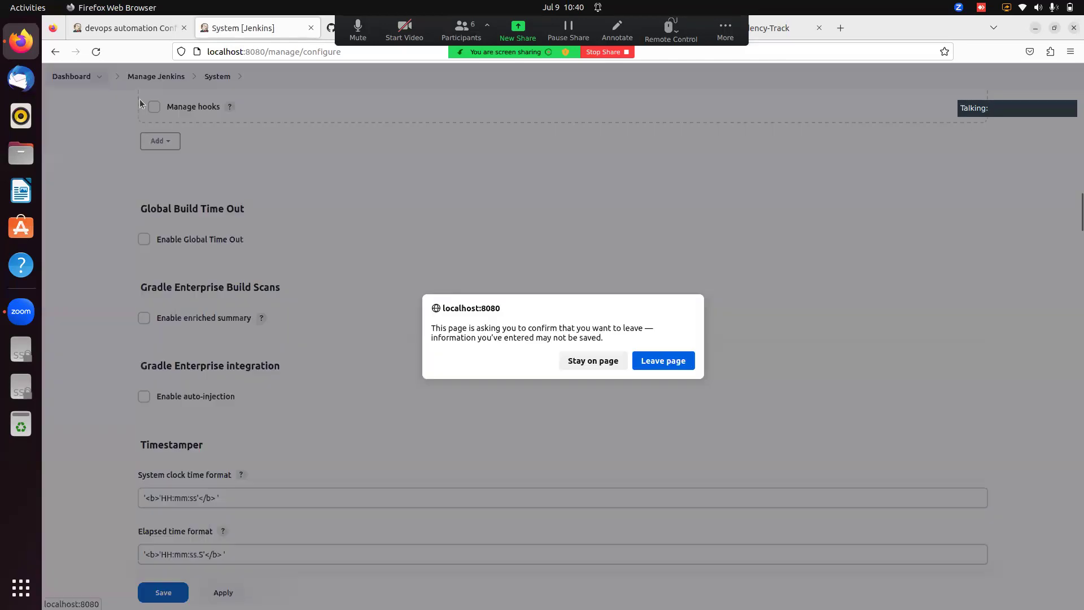
key("Return")
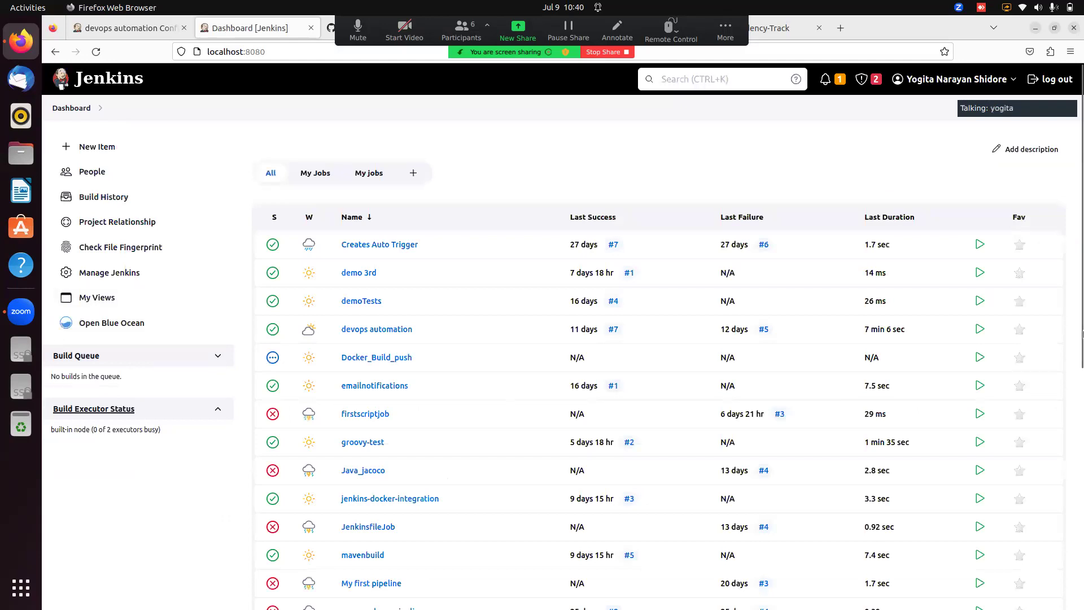
Step: Open Blue Ocean, view the log of run 7 of the Creates Auto Trigger pipeline, and go back to the dashboard
left_click_drag(1082, 335, 1082, 356)
scroll(123, 160, "down", 3)
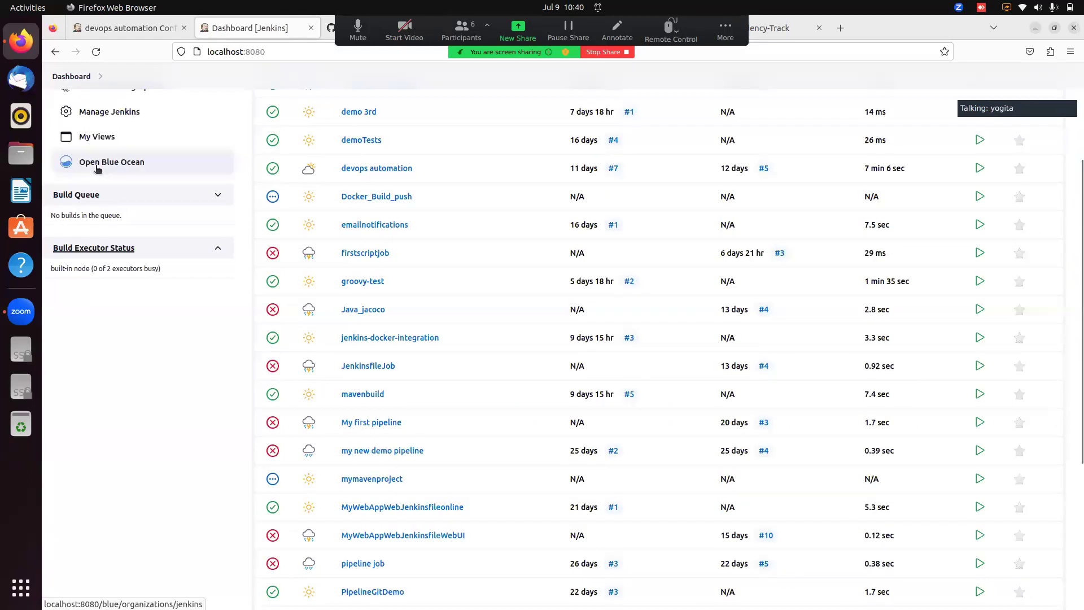
left_click(98, 164)
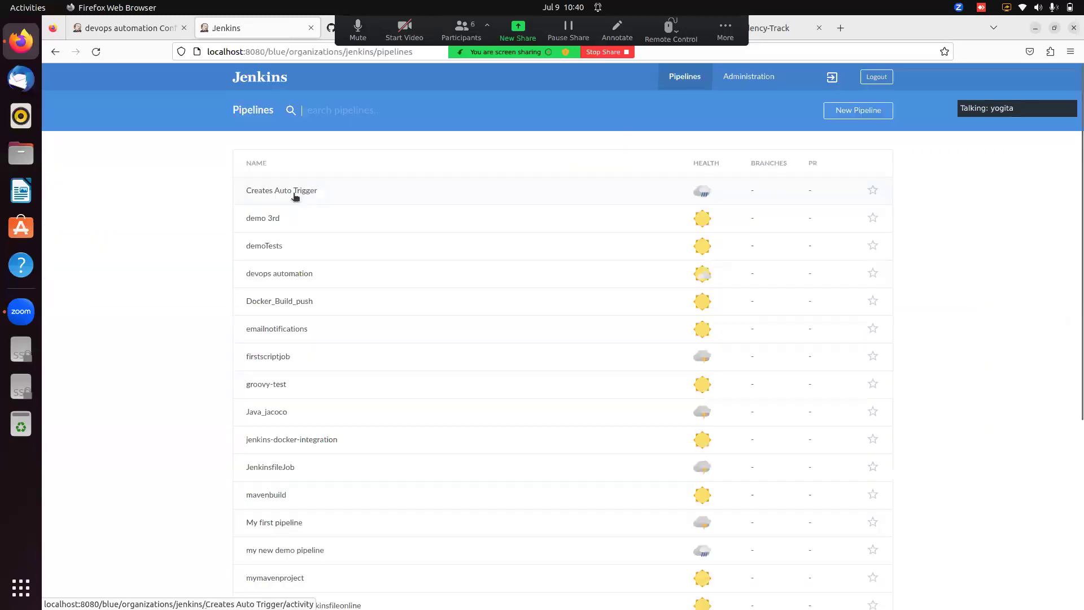
left_click(295, 196)
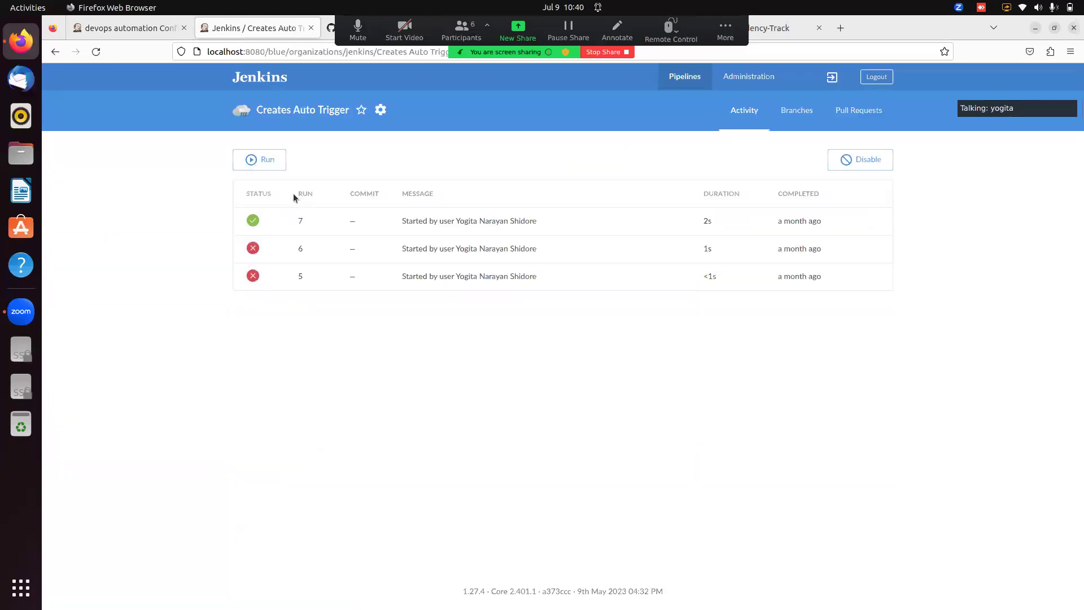
left_click(464, 225)
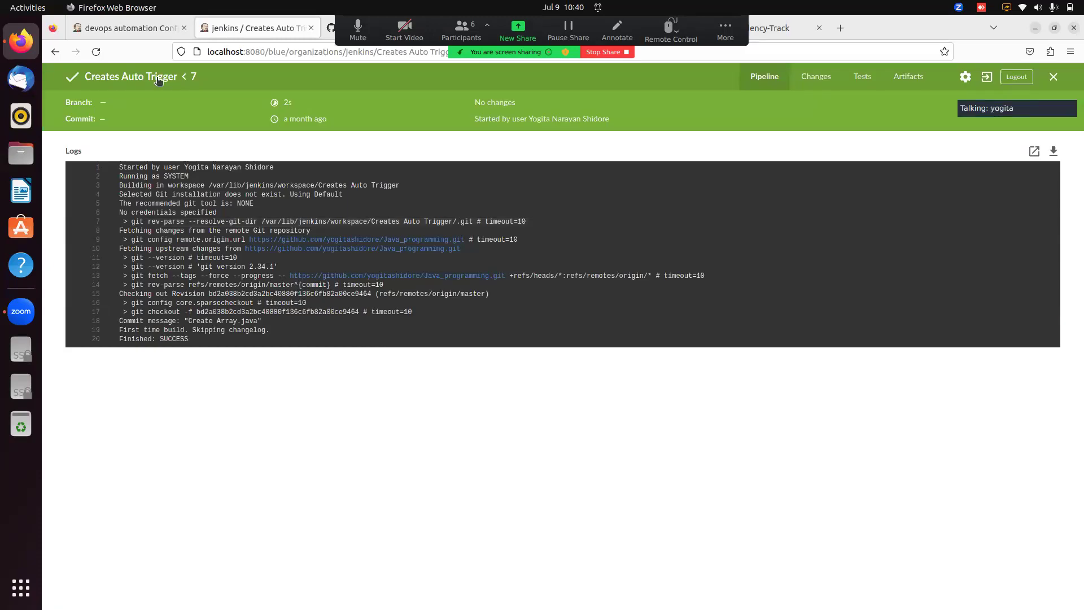
left_click(56, 52)
left_click(56, 51)
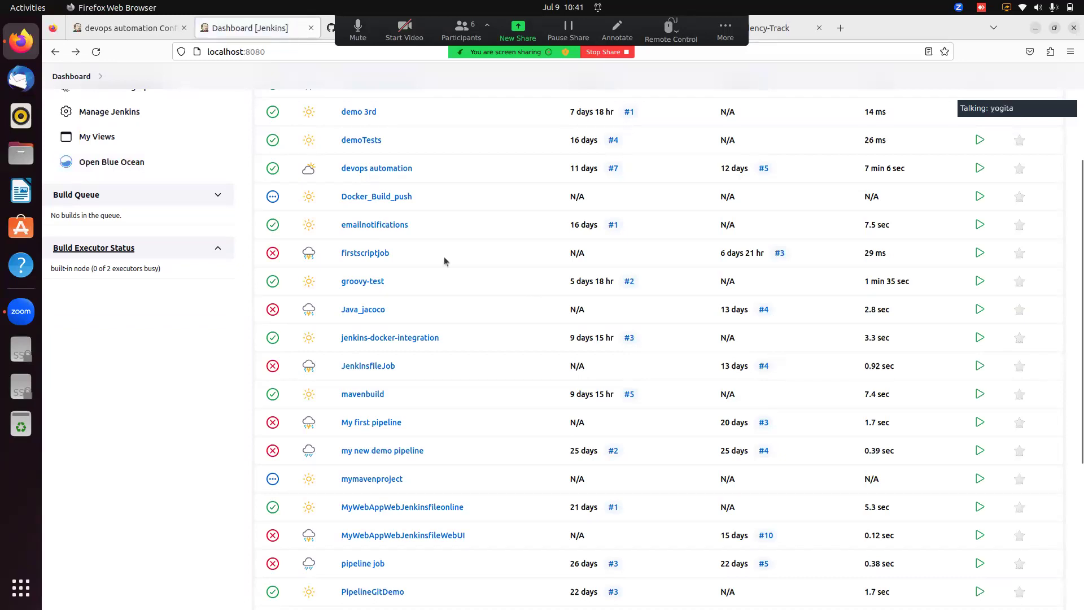
Step: Open the configuration of slackjob from the dashboard and review its Slack Notifications post-build action
left_click_drag(1082, 299, 1079, 492)
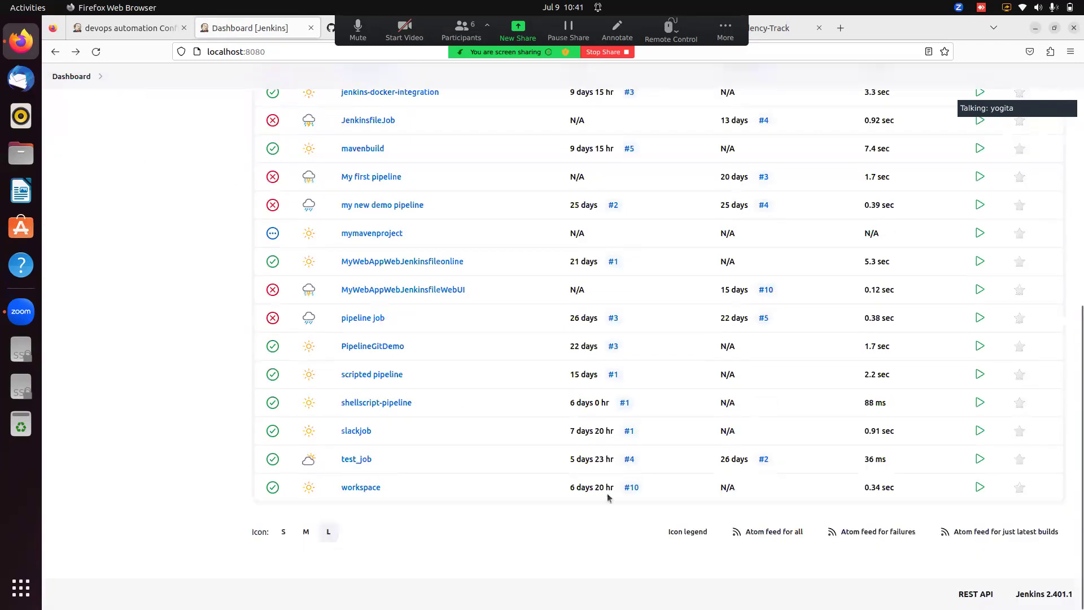
left_click(357, 431)
left_click(93, 247)
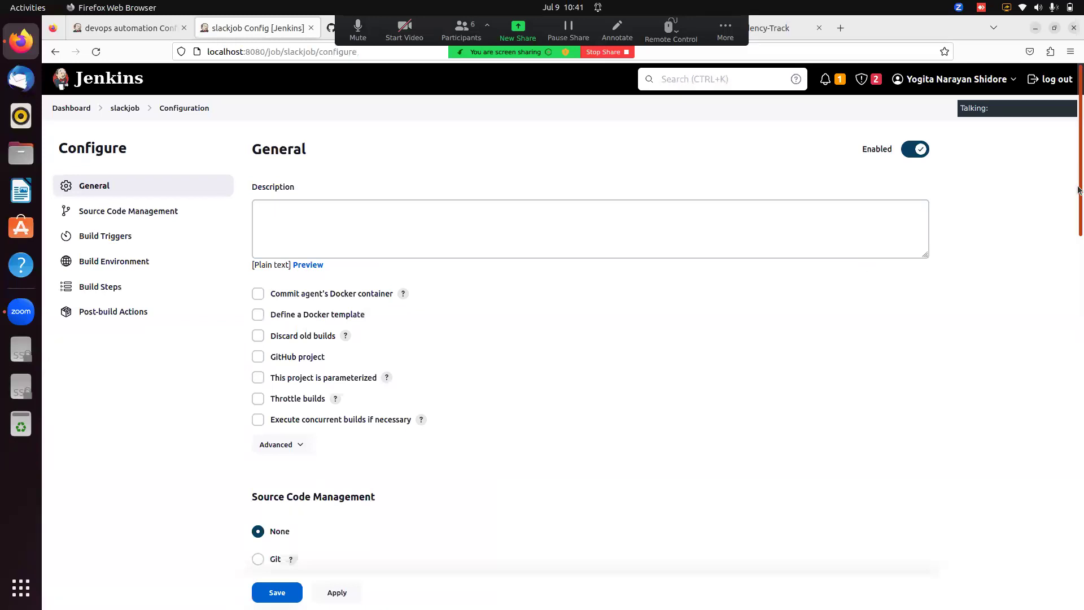
left_click_drag(1078, 189, 1081, 528)
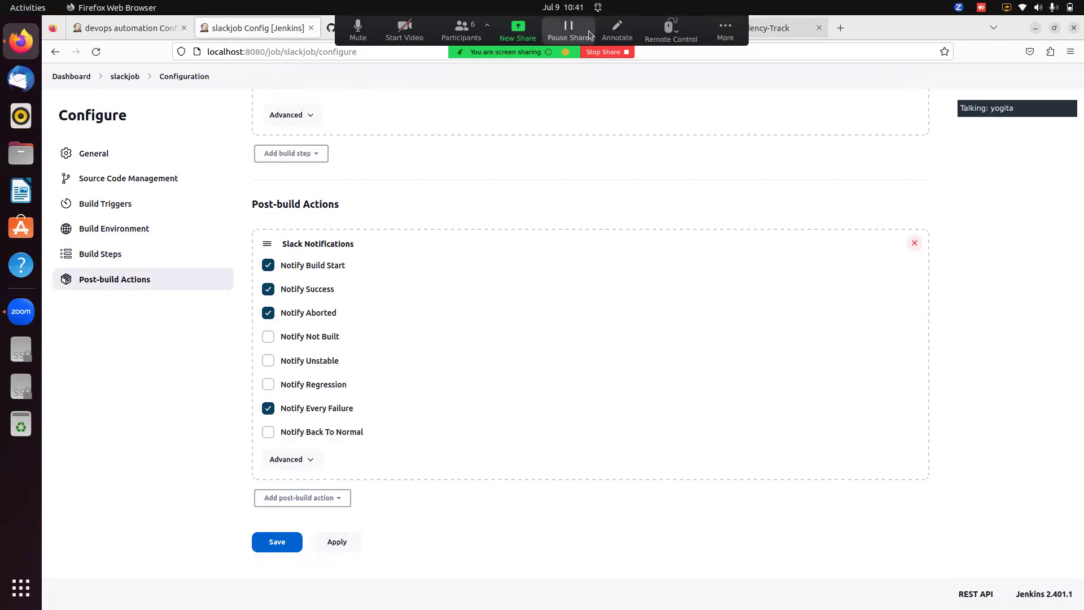
left_click(425, 24)
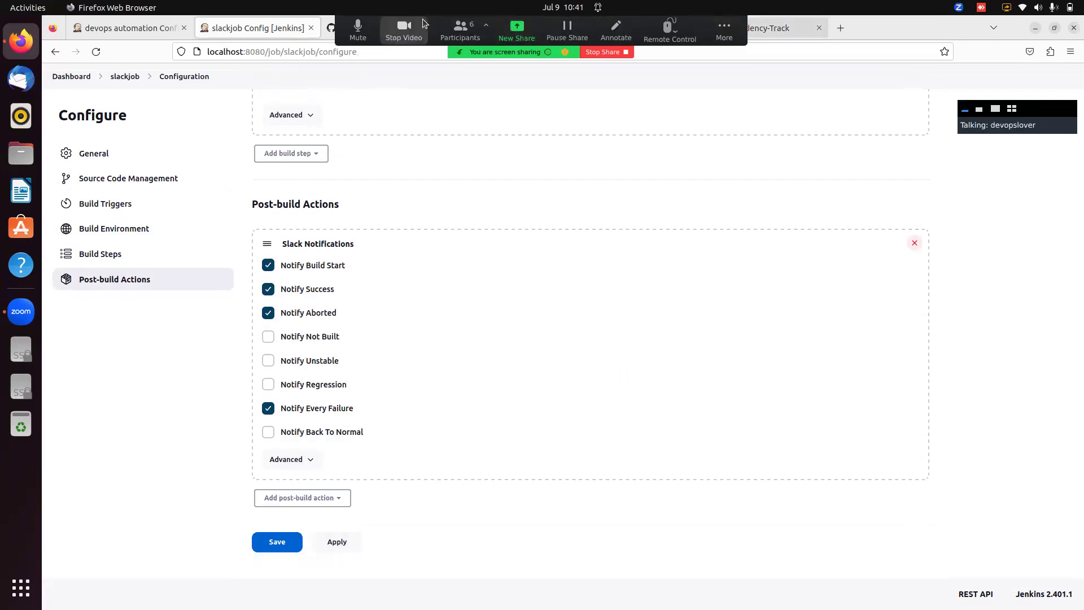
left_click(400, 18)
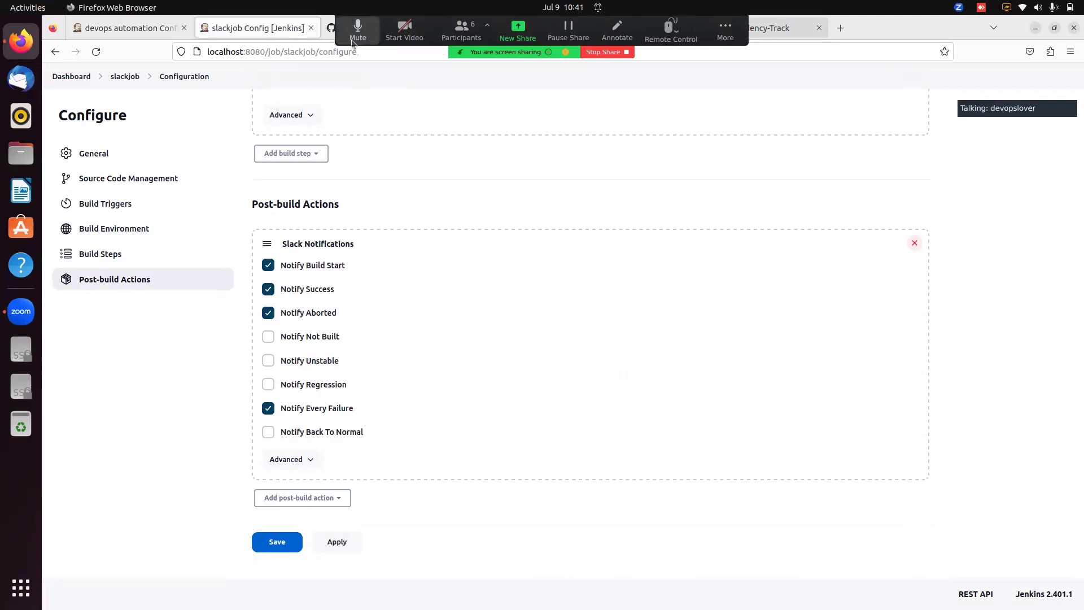
Step: Leave the slackjob configuration, go back to the dashboard and look over the list of jobs
left_click(54, 52)
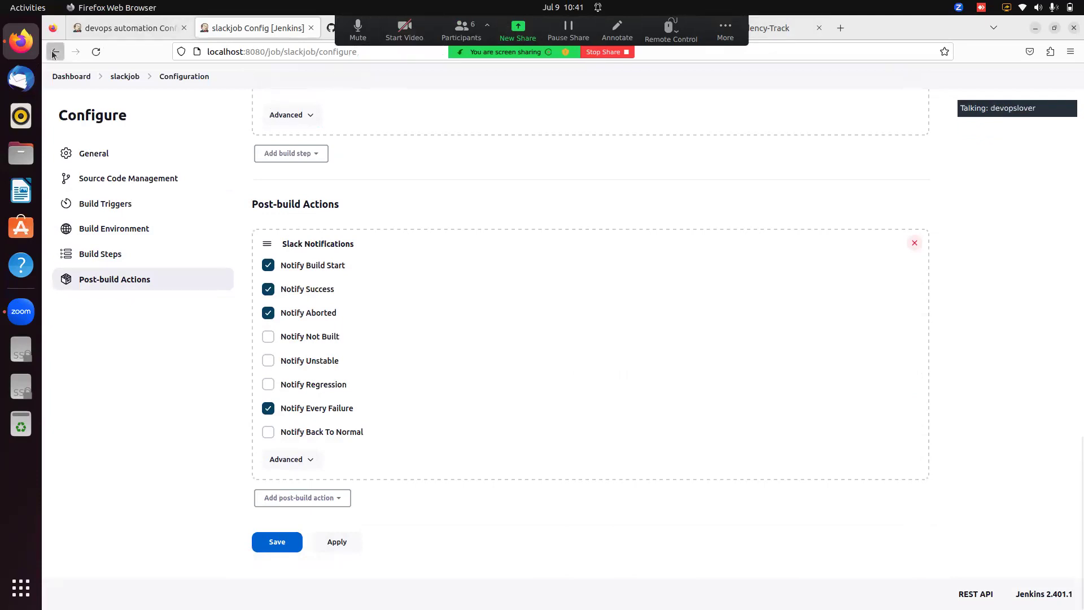
left_click(54, 53)
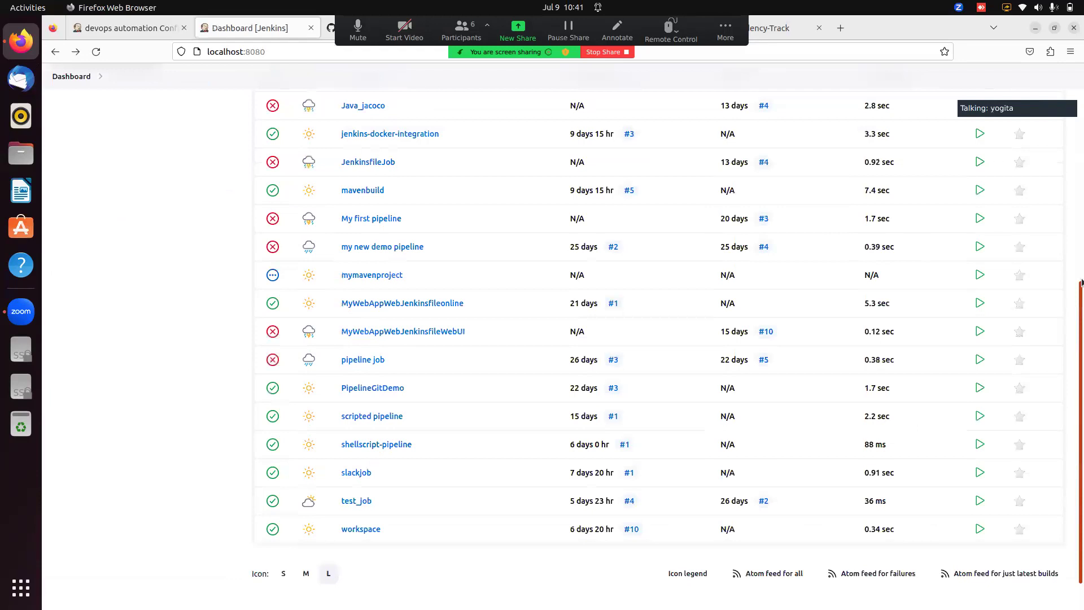
scroll(935, 173, "up", 5)
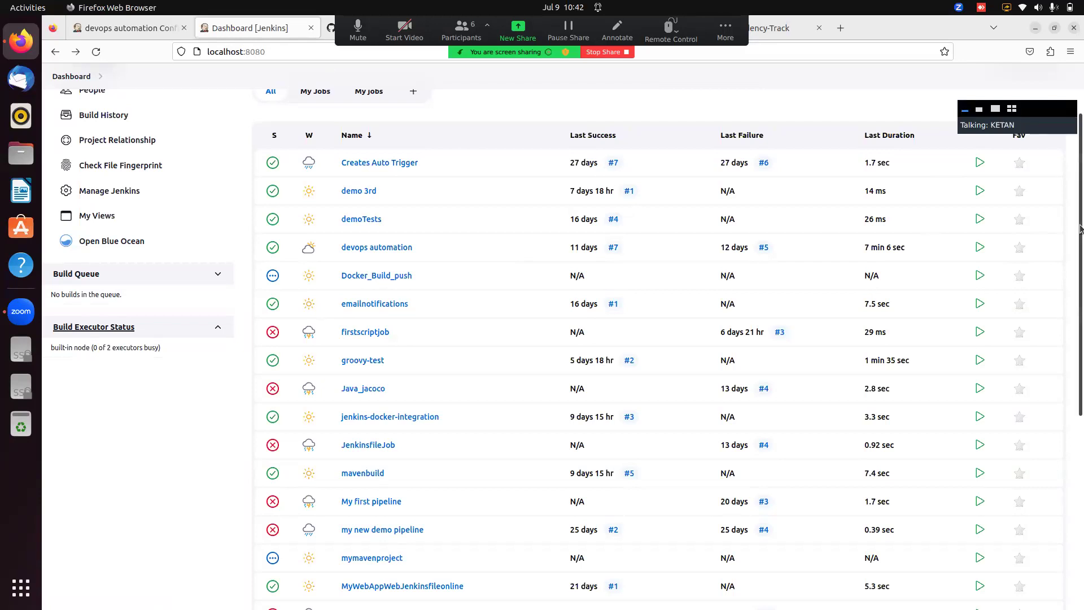
left_click_drag(1079, 229, 1077, 151)
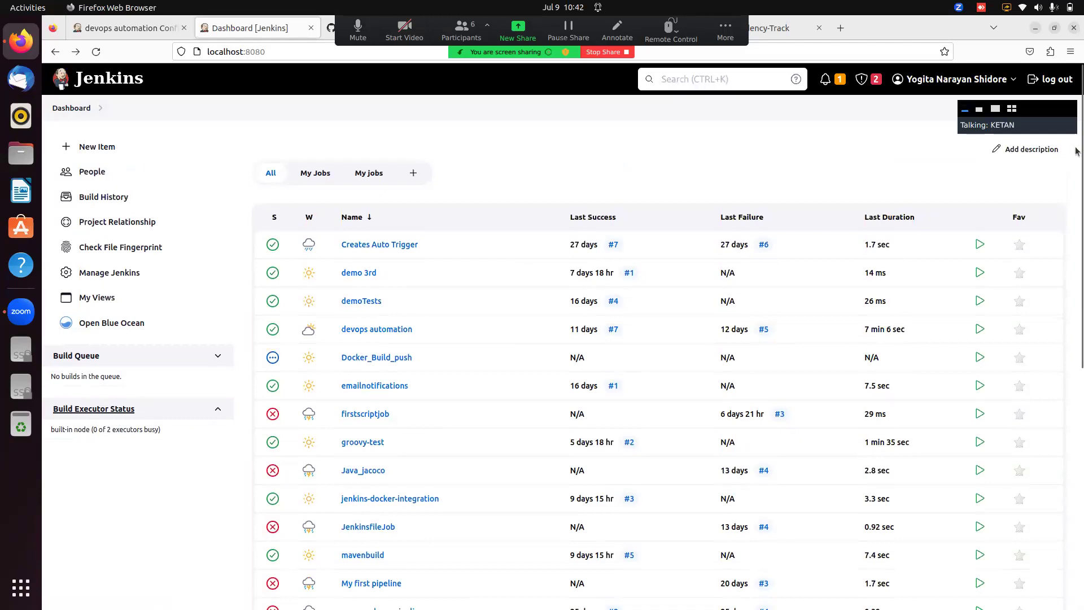